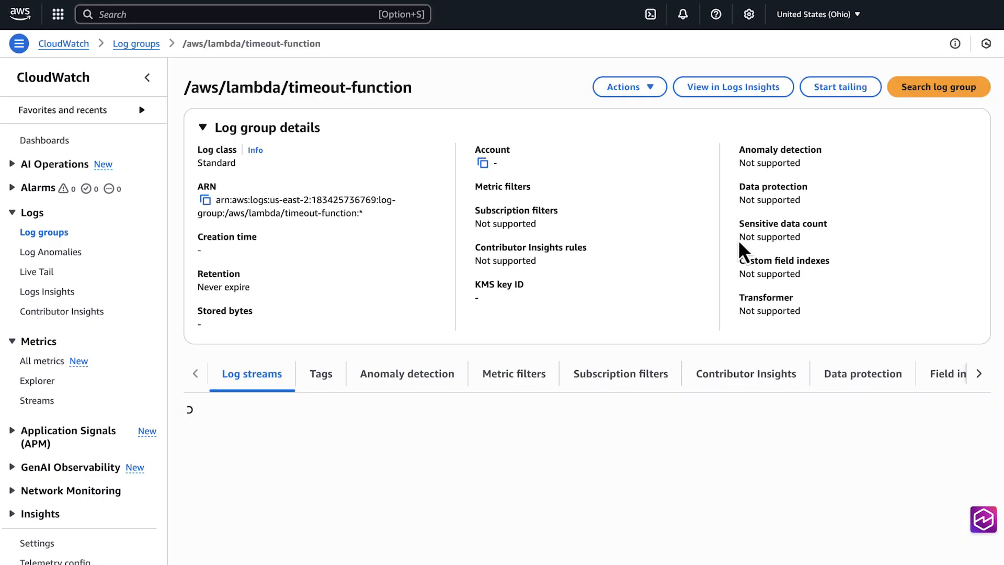
Search all log streams in the timeout-function log group for "timeout" and inspect the request ID of the first matching event.
scroll(725, 243, "down", 5)
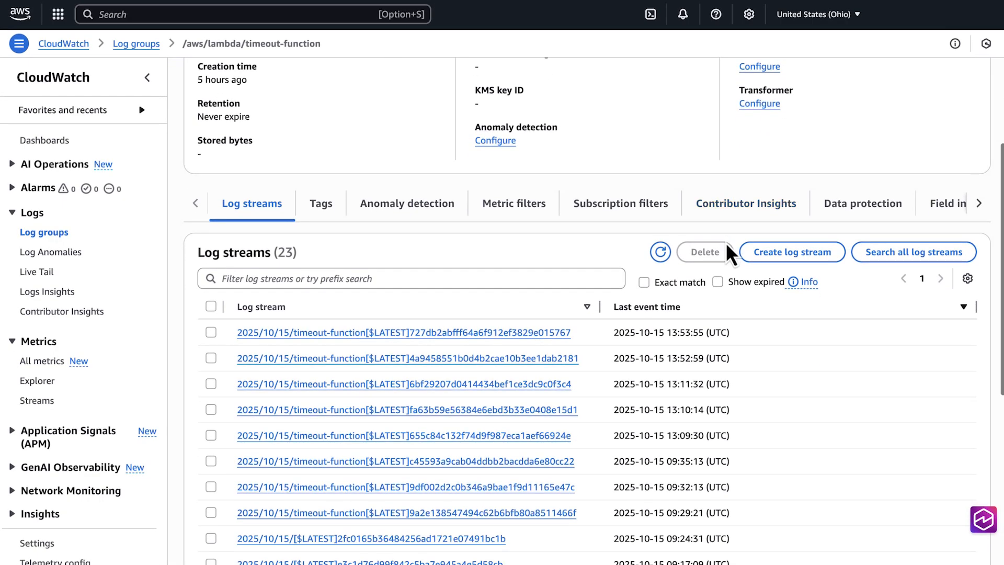
left_click(887, 253)
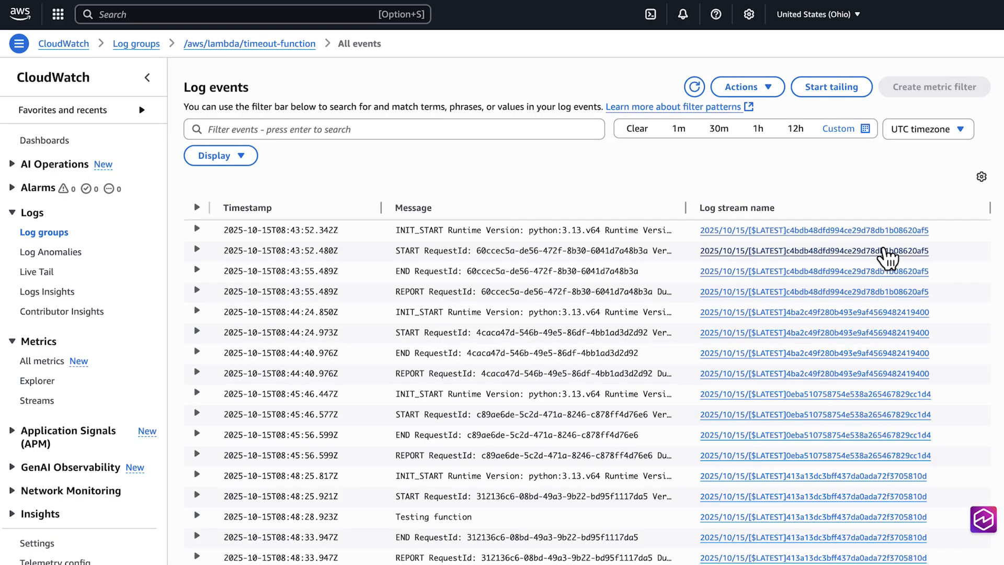
left_click(564, 128)
type("timeout")
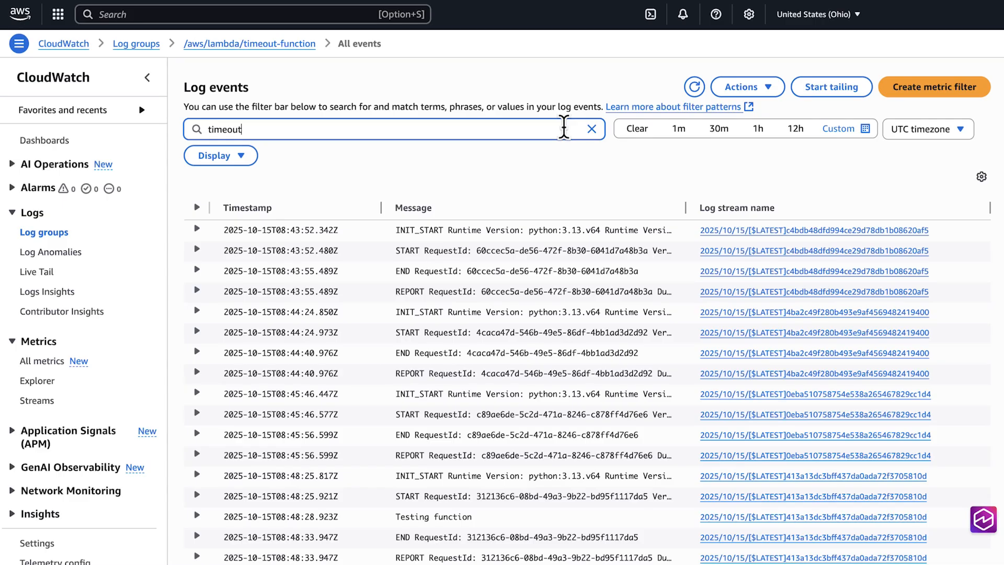
key("Return")
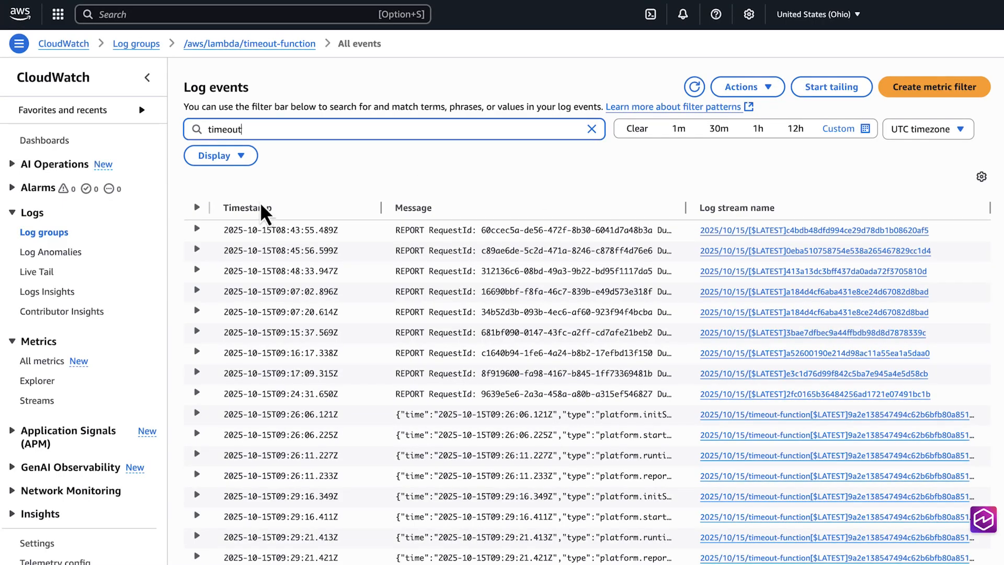
left_click(198, 230)
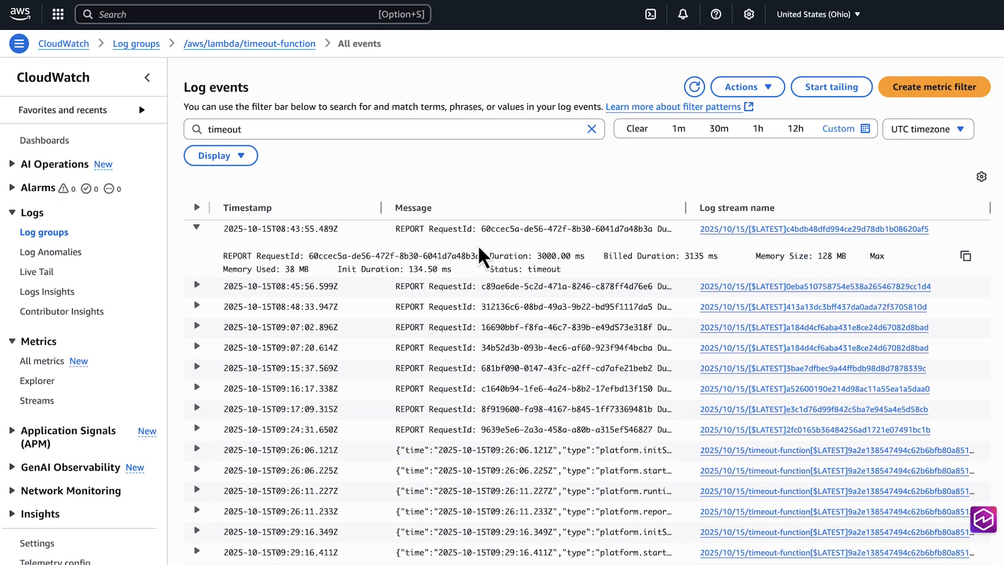
left_click_drag(480, 255, 256, 256)
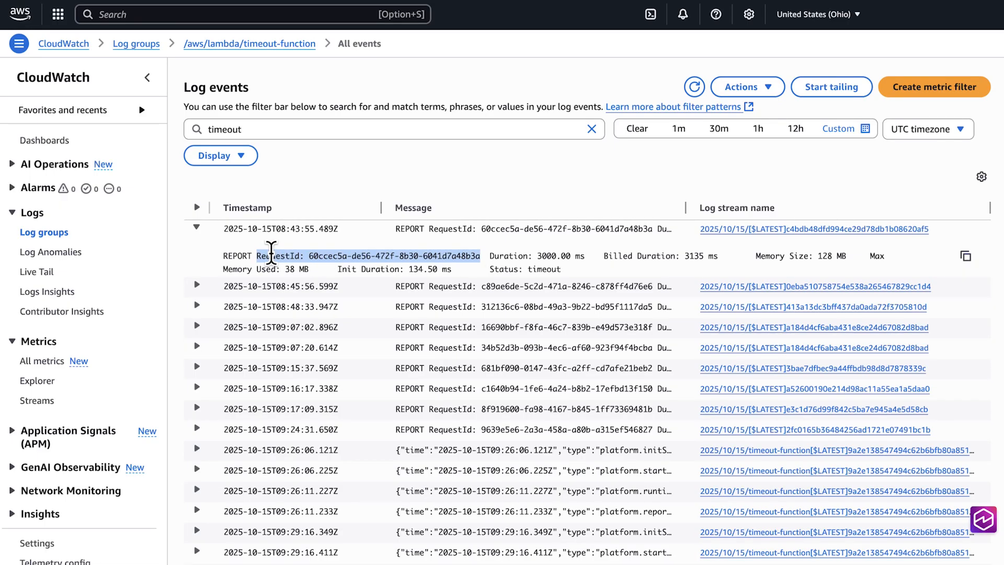
Examine the newest log stream of timeout-function, checking its last END and REPORT events and the final "Function running" message.
left_click(283, 45)
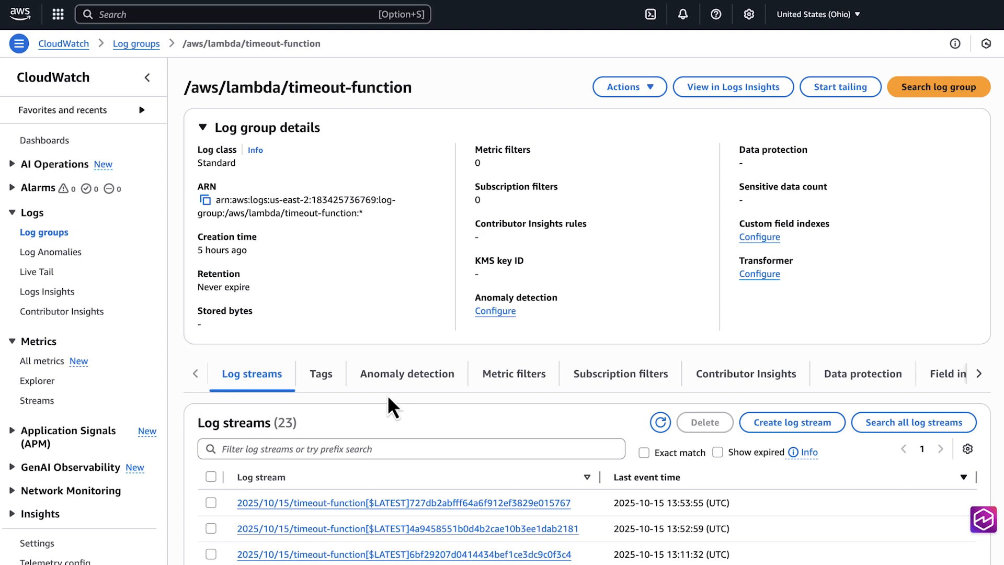
left_click(328, 504)
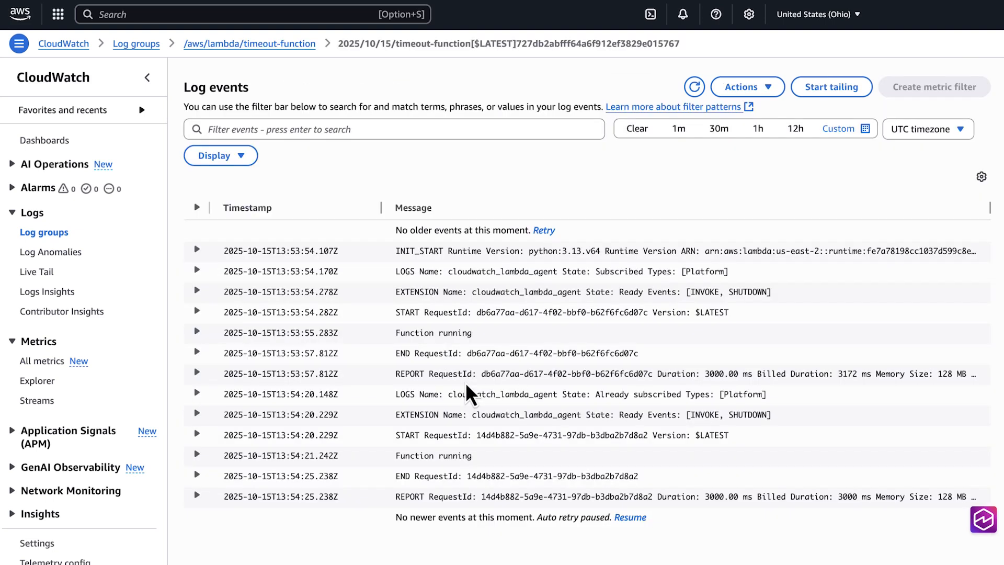
left_click(433, 496)
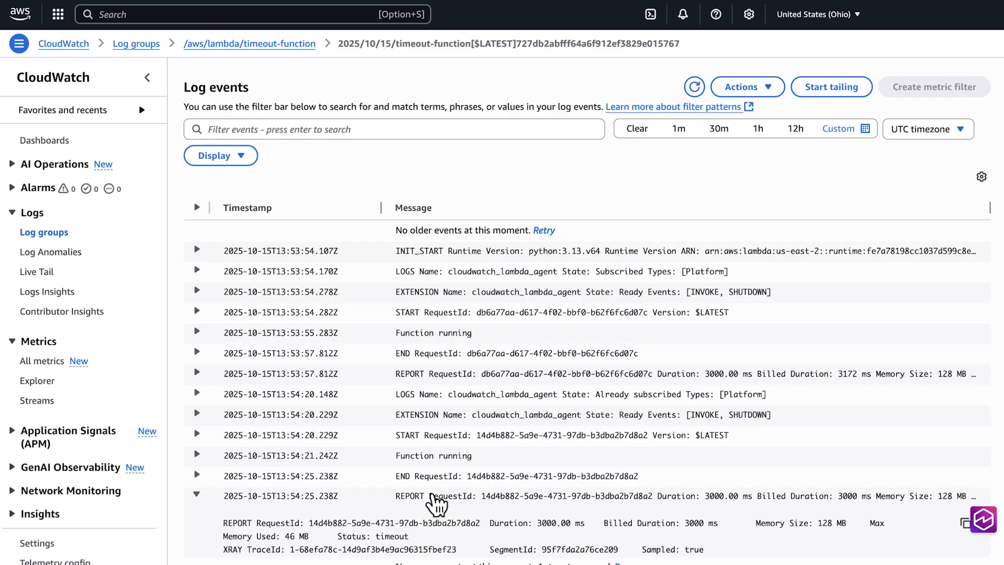
left_click(199, 476)
scroll(276, 431, "down", 1)
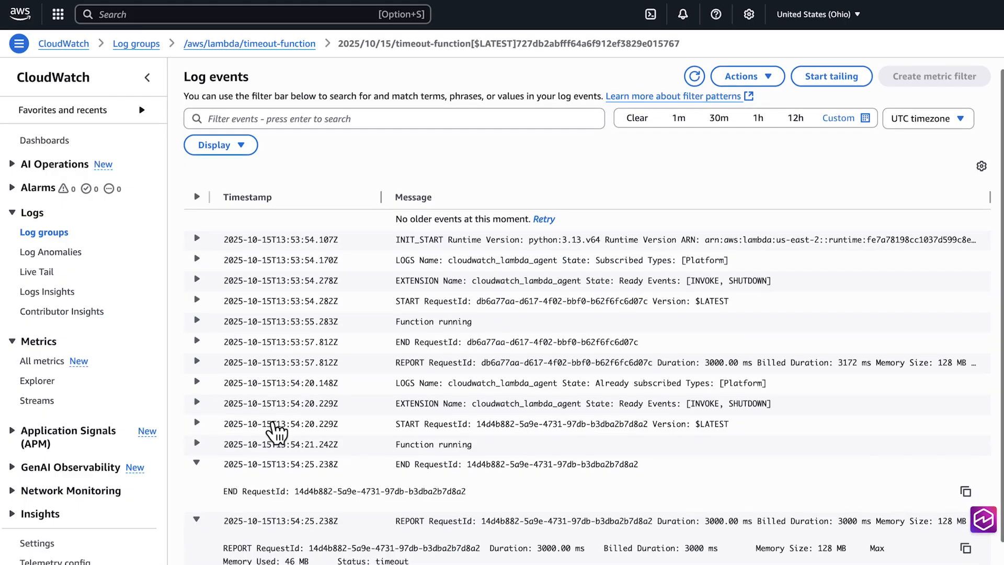
scroll(276, 431, "down", 2)
left_click_drag(411, 530, 226, 495)
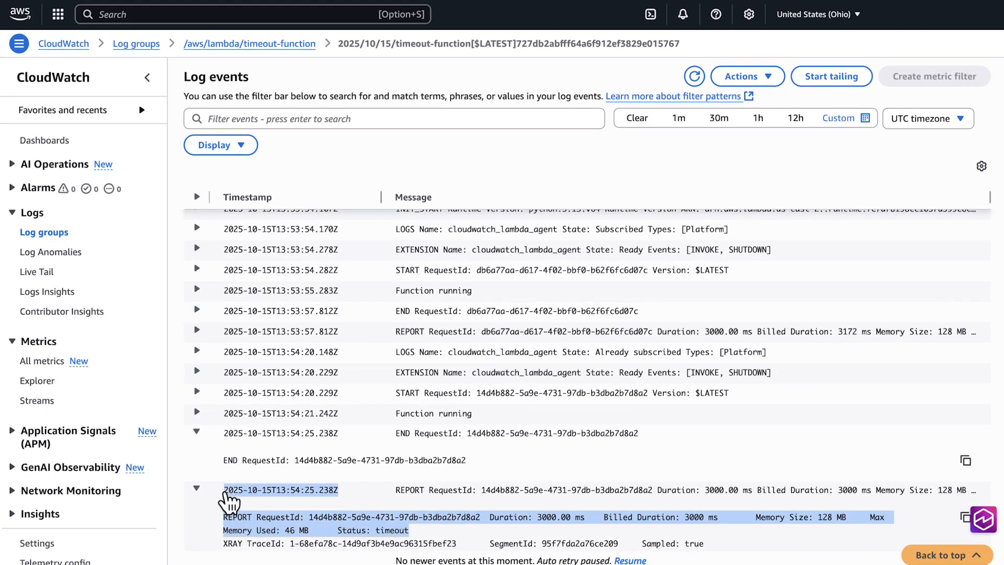
left_click_drag(472, 417, 228, 419)
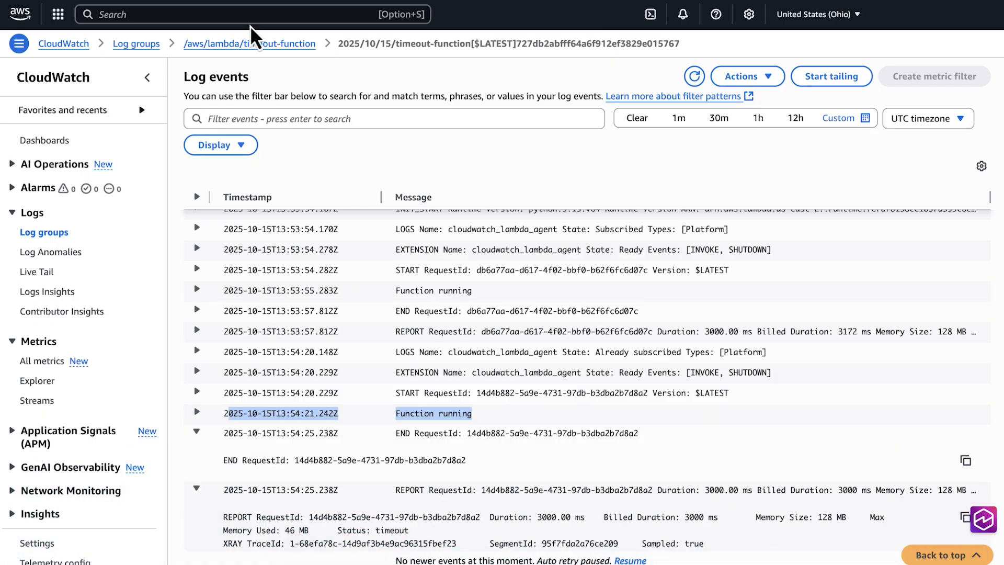
Switch to the Lambda service and open timeout-function from the functions list.
left_click(251, 14)
type("Lambda")
left_click(312, 98)
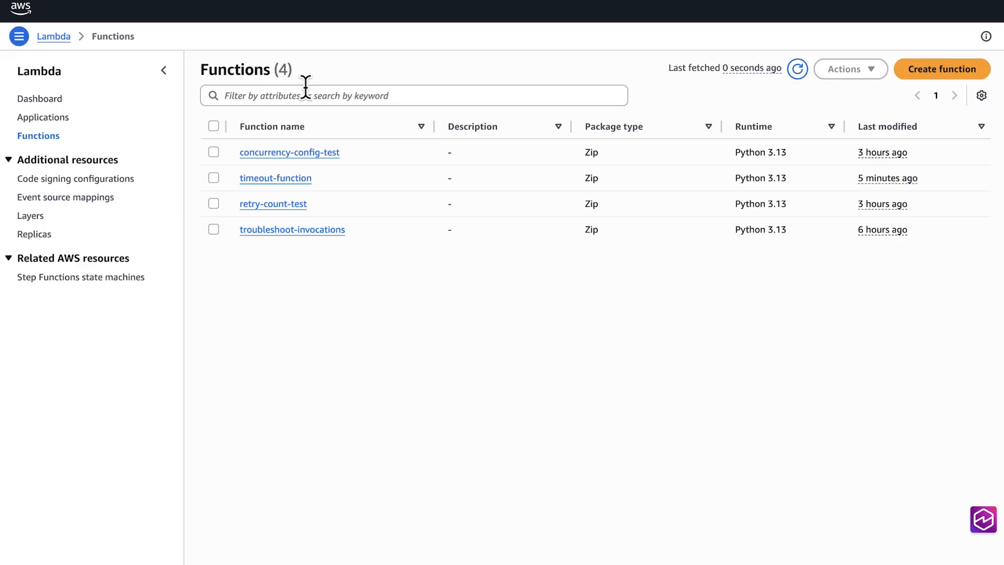
left_click(288, 180)
scroll(293, 240, "down", 3)
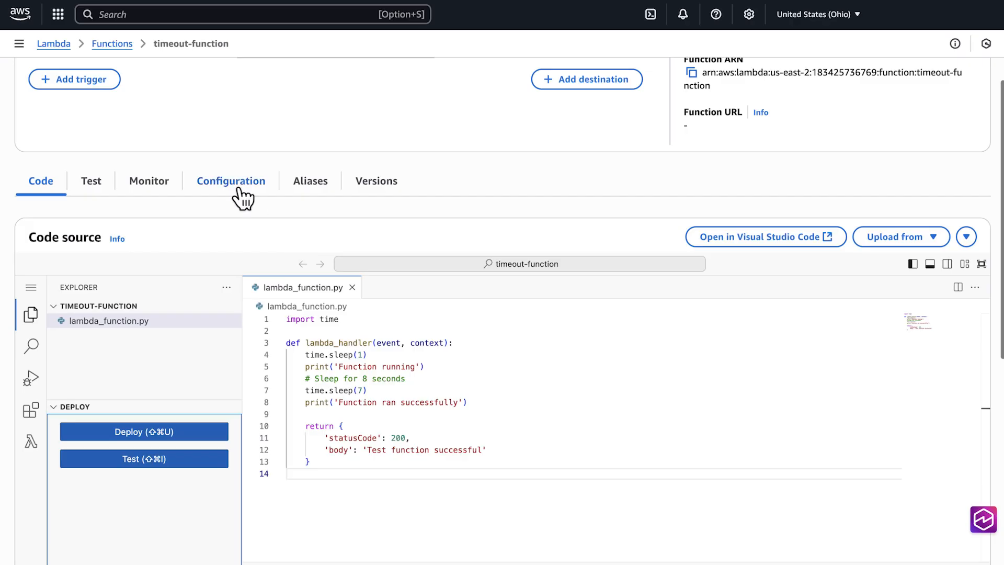
Edit the general configuration of timeout-function and set its timeout to 0 min 10 sec.
left_click(241, 193)
left_click_drag(228, 315, 252, 315)
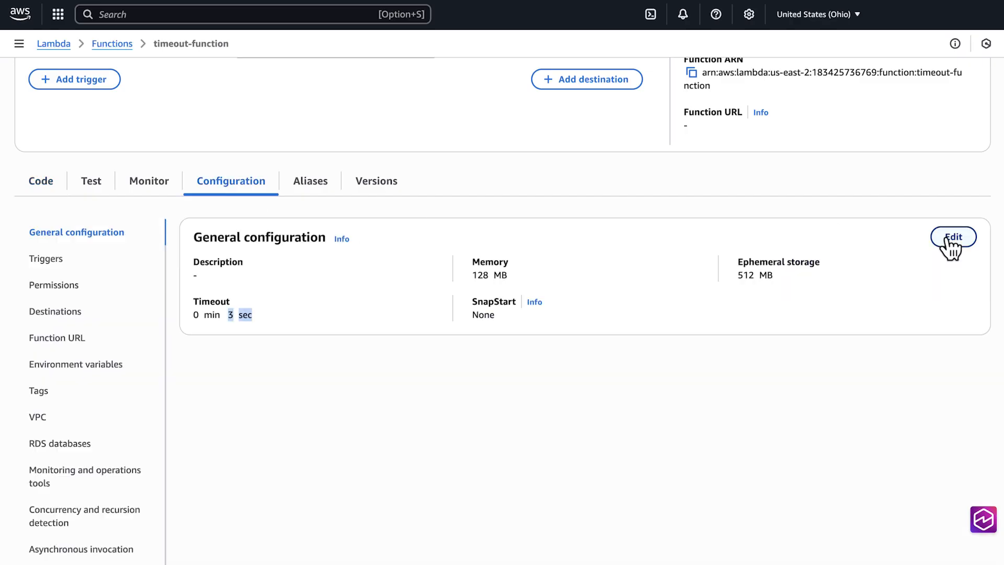
left_click(949, 237)
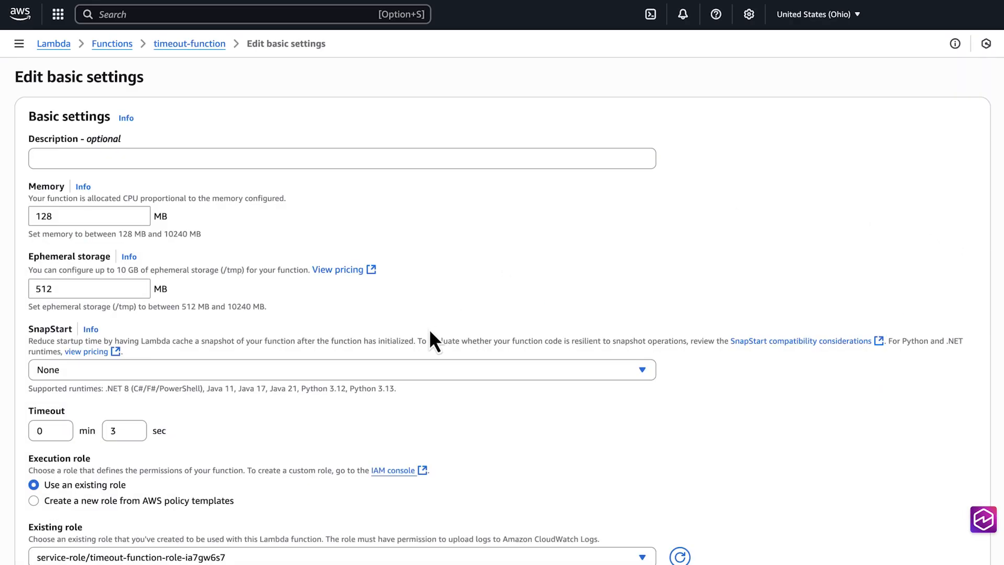
left_click(113, 430)
type("0")
Set the function's memory to 256 MB and save the basic settings.
left_click(54, 215)
key("BackSpace")
key("BackSpace")
key("BackSpace")
type("256")
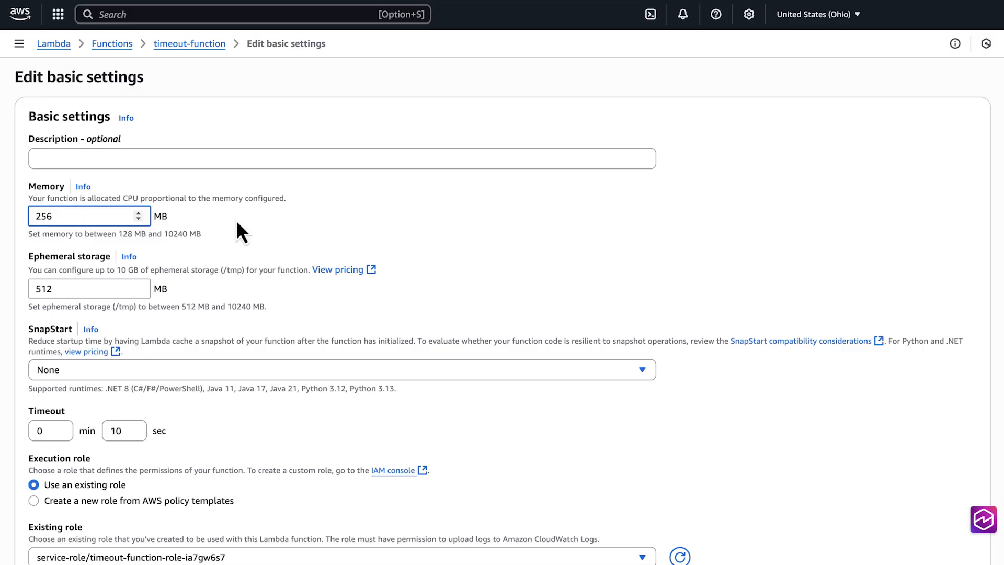
scroll(412, 331, "down", 2)
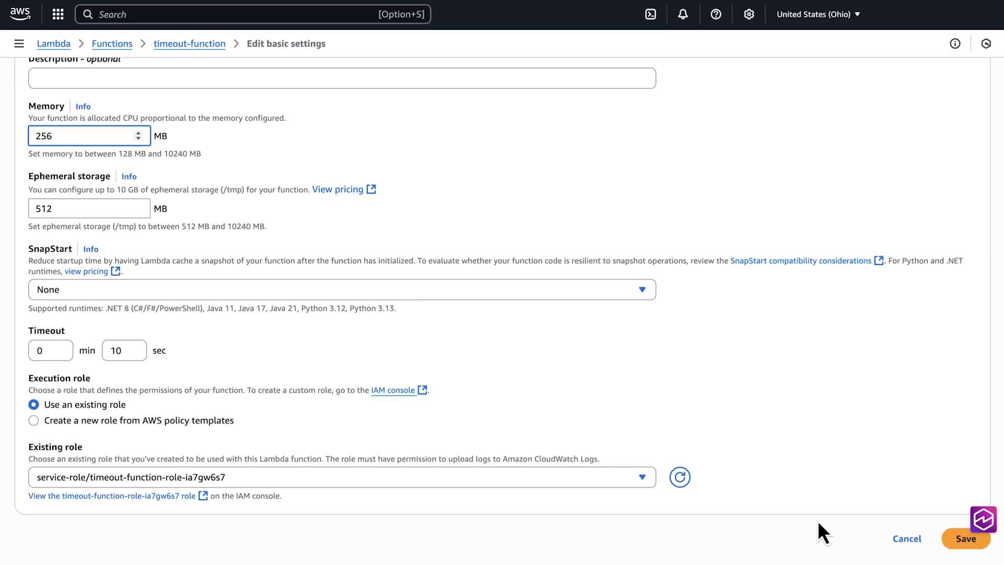
left_click(962, 539)
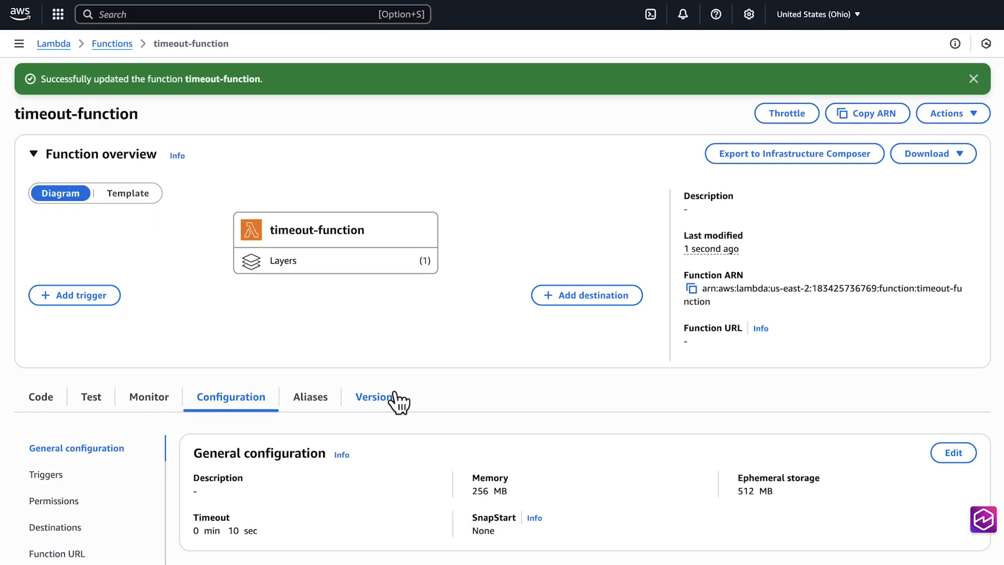
Deploy the function code, run the test1 event and review the execution results.
left_click(43, 400)
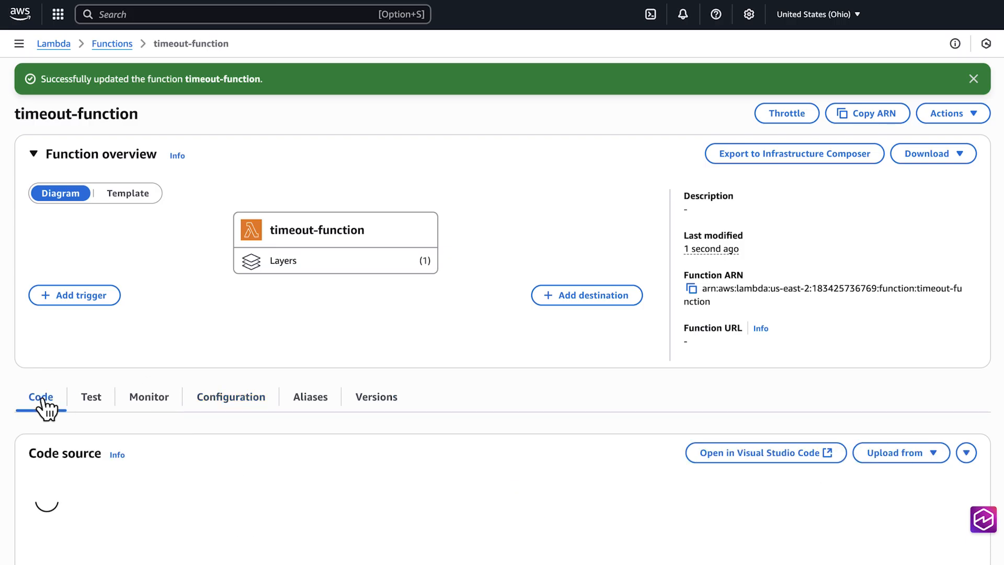
scroll(98, 433, "down", 3)
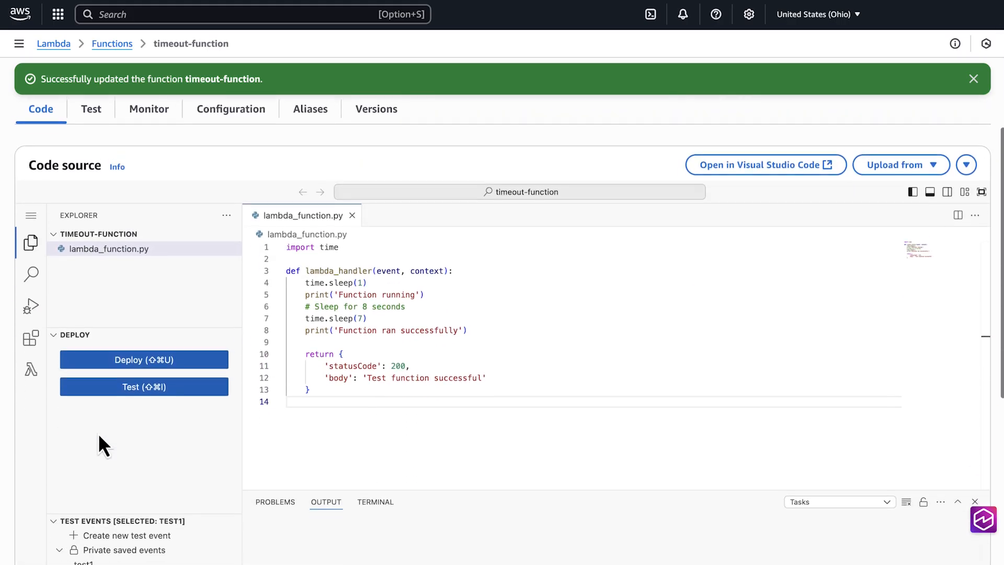
left_click(125, 361)
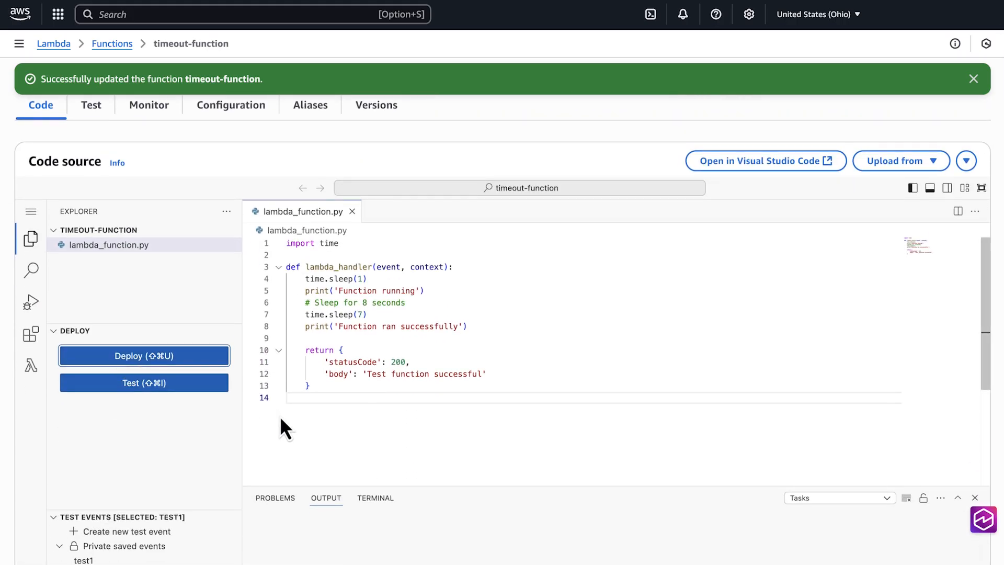
left_click(169, 388)
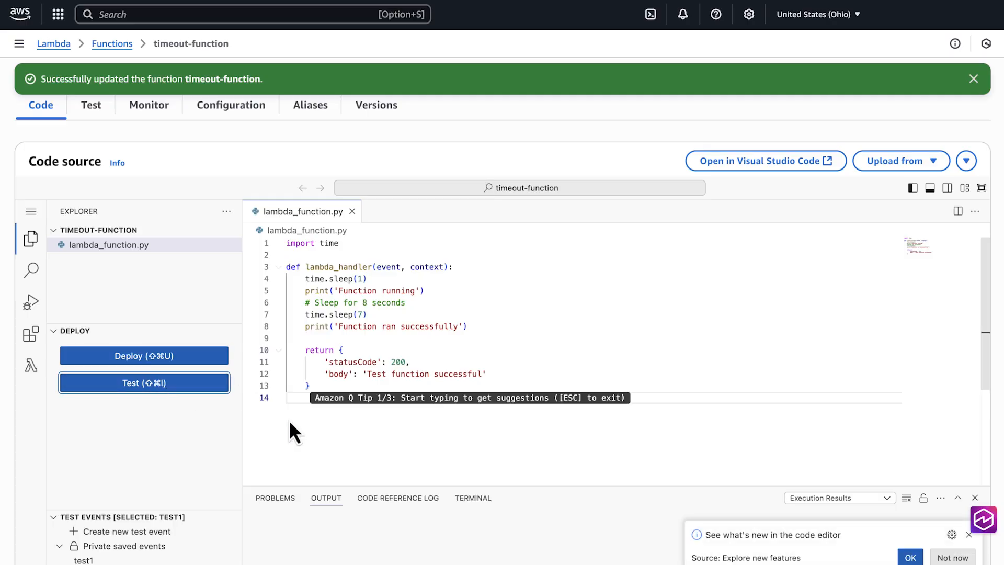
scroll(316, 450, "down", 5)
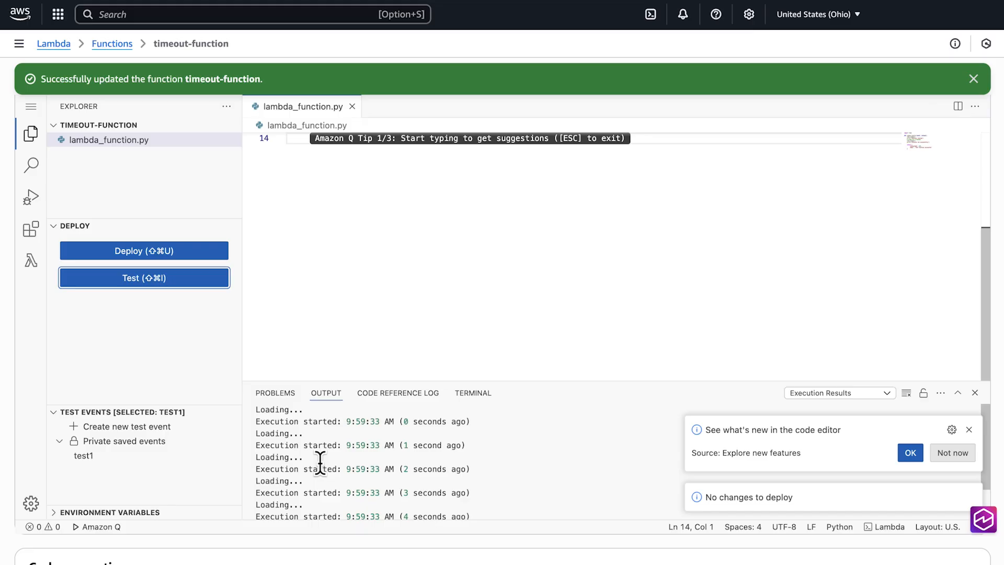
scroll(320, 463, "up", 1)
scroll(320, 463, "down", 1)
scroll(320, 463, "down", 1)
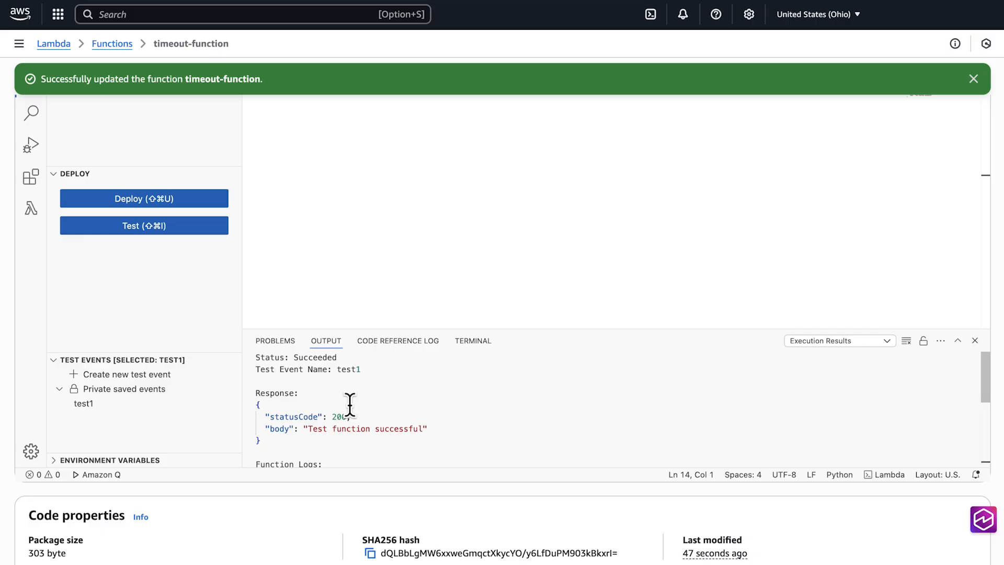
Find the Lambda service again and reopen timeout-function from its functions list.
left_click(288, 16)
type("lambda")
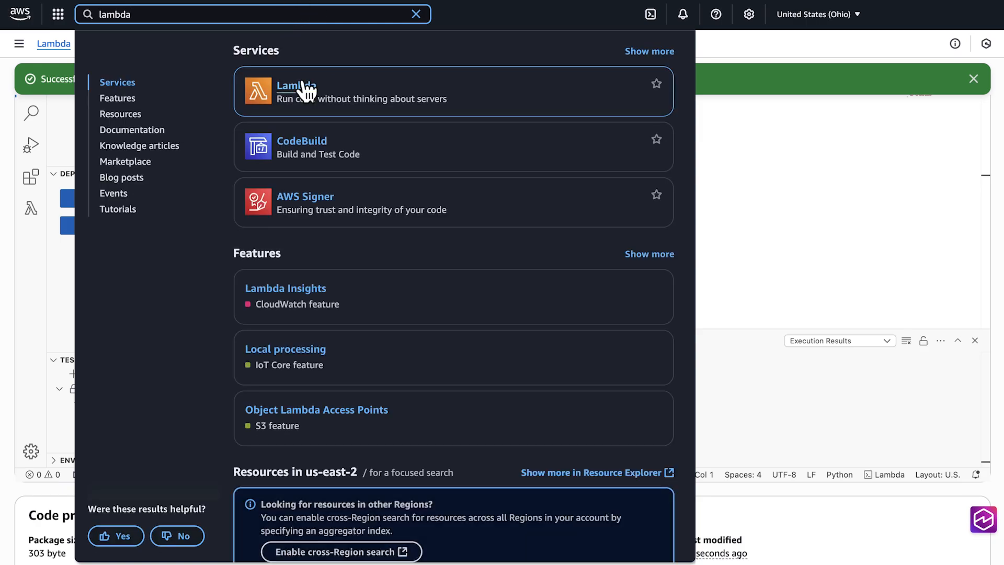
left_click(305, 88)
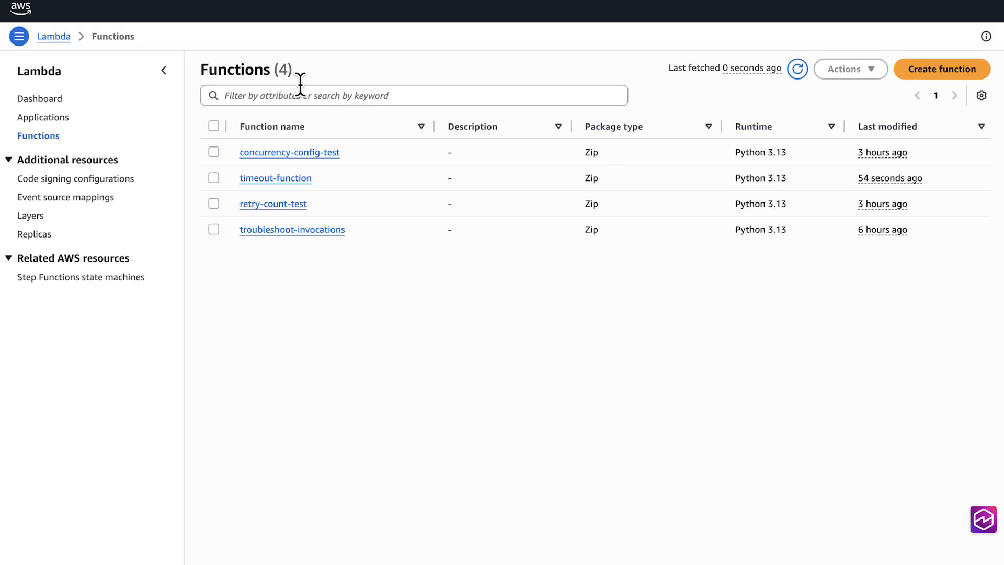
left_click(288, 179)
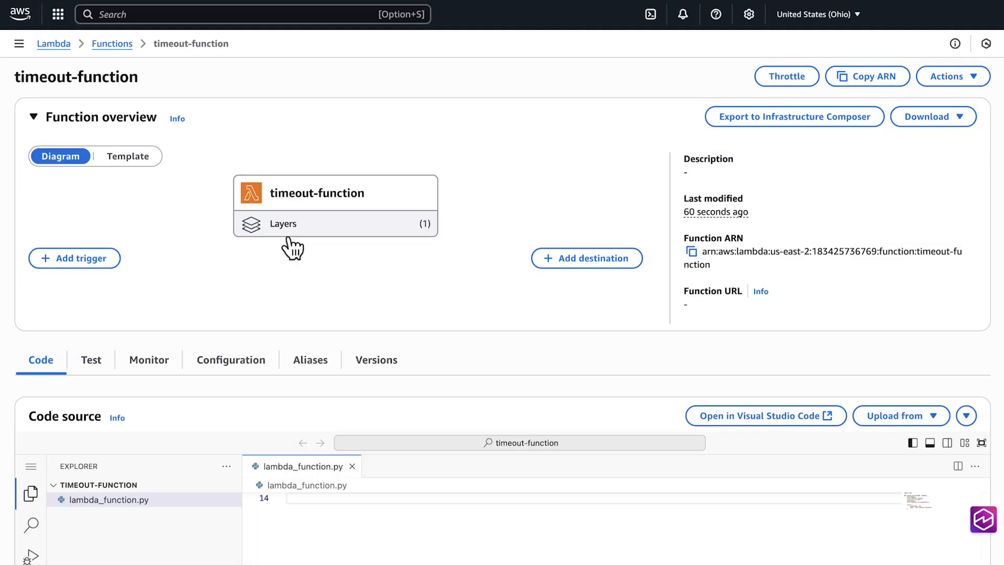
Edit the function's additional monitoring tools and save them with Lambda service traces and Lambda Insights enhanced monitoring enabled.
scroll(291, 248, "down", 3)
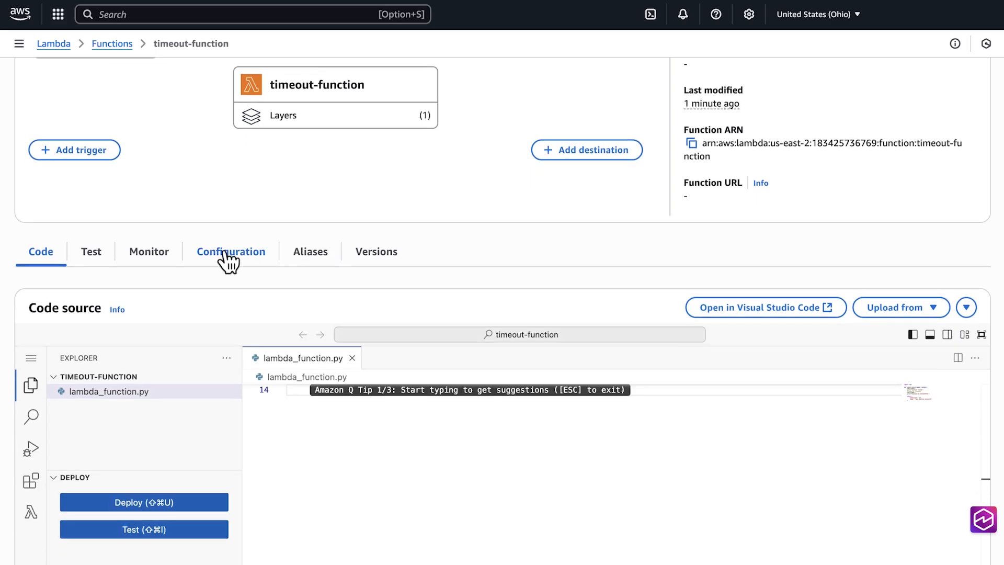
left_click(229, 255)
scroll(113, 433, "down", 2)
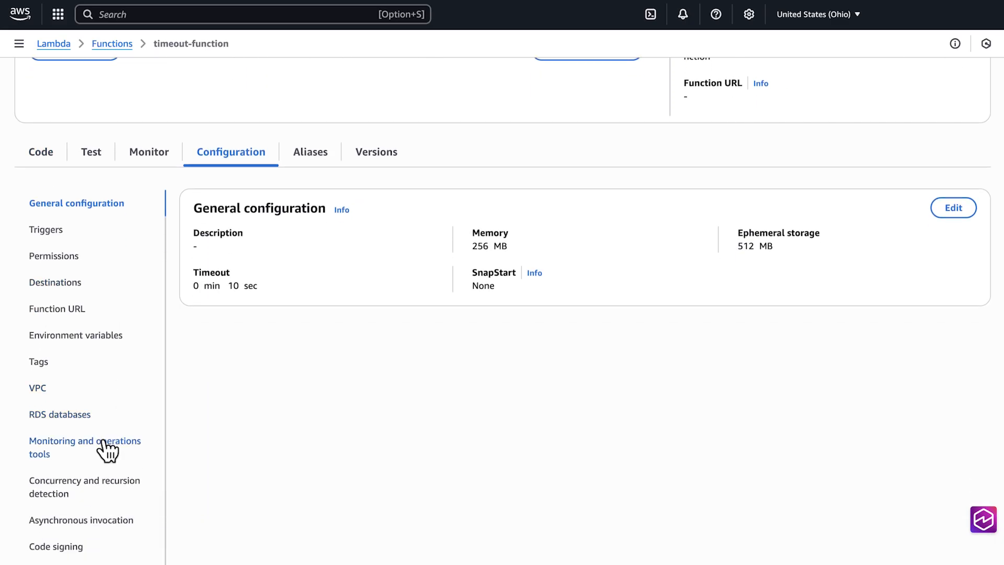
left_click(101, 443)
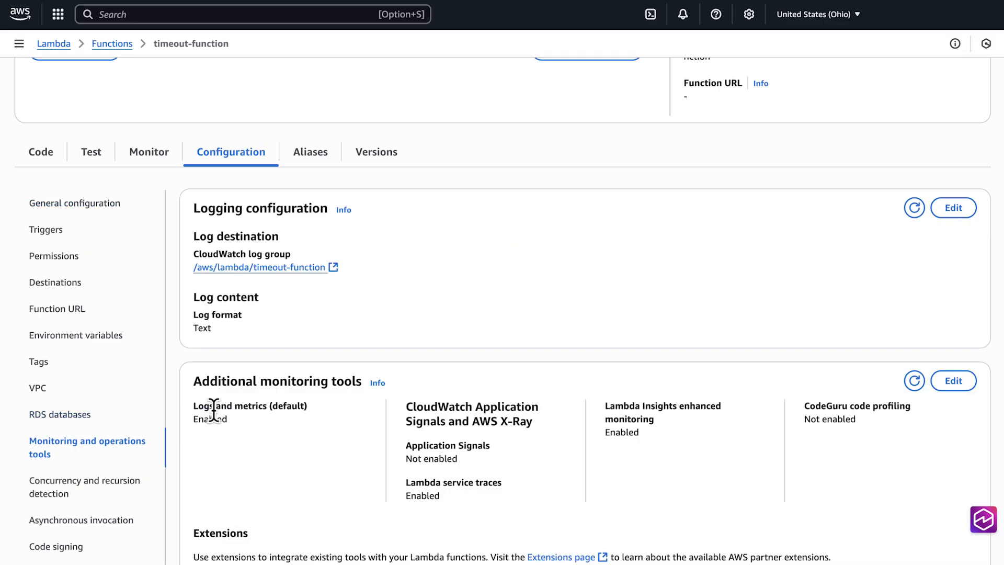
left_click_drag(195, 379, 363, 377)
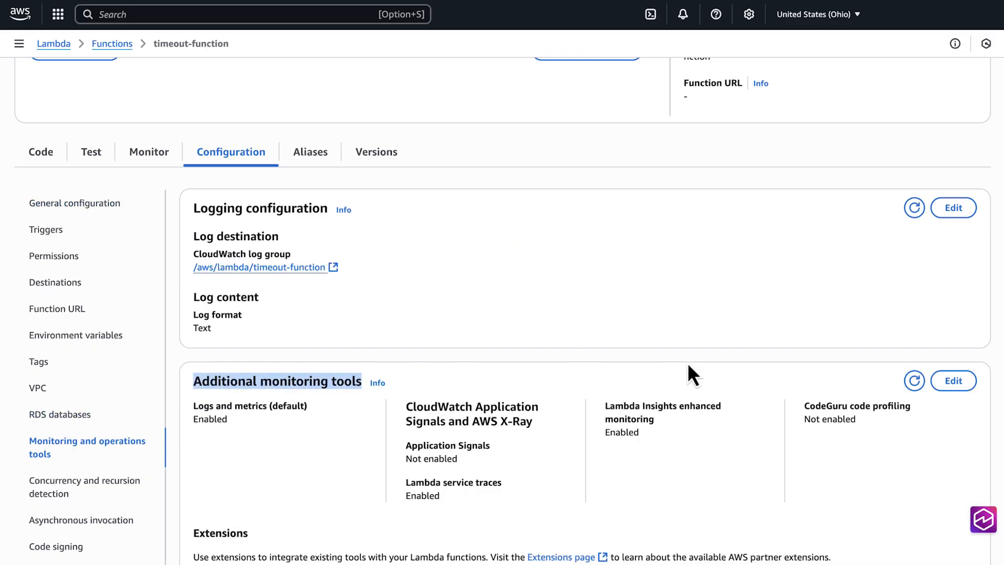
left_click(953, 380)
scroll(742, 286, "down", 1)
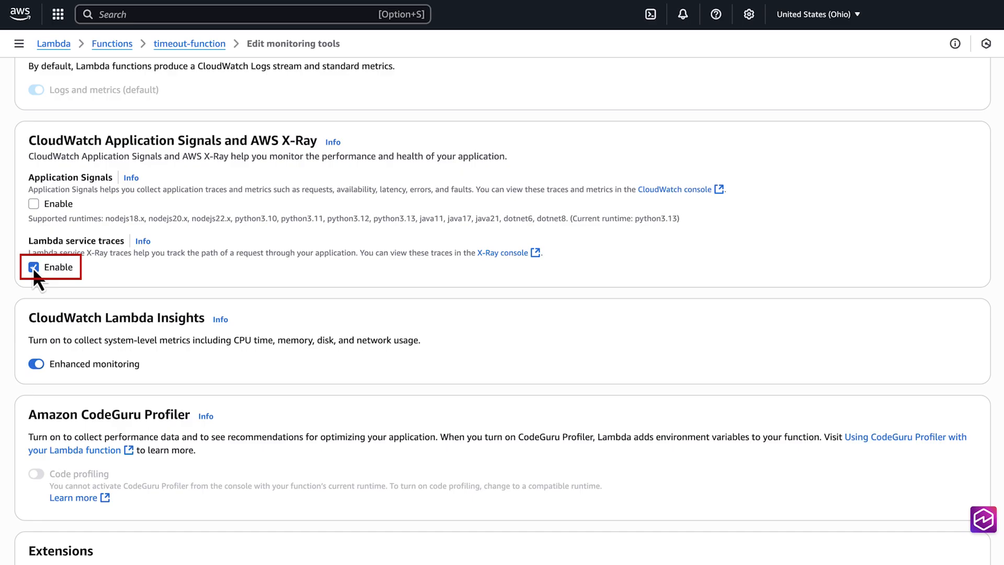
scroll(335, 296, "down", 3)
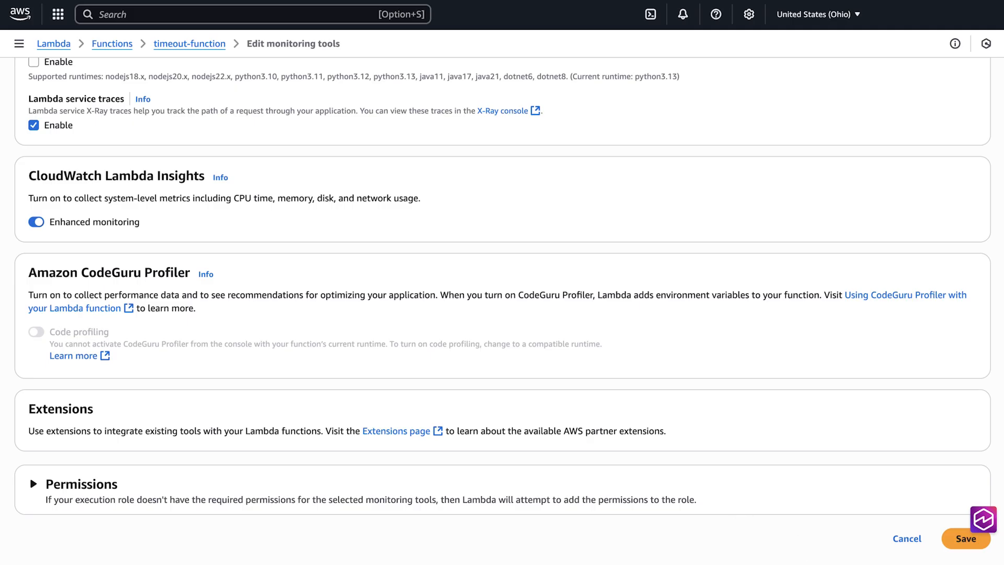
left_click(964, 539)
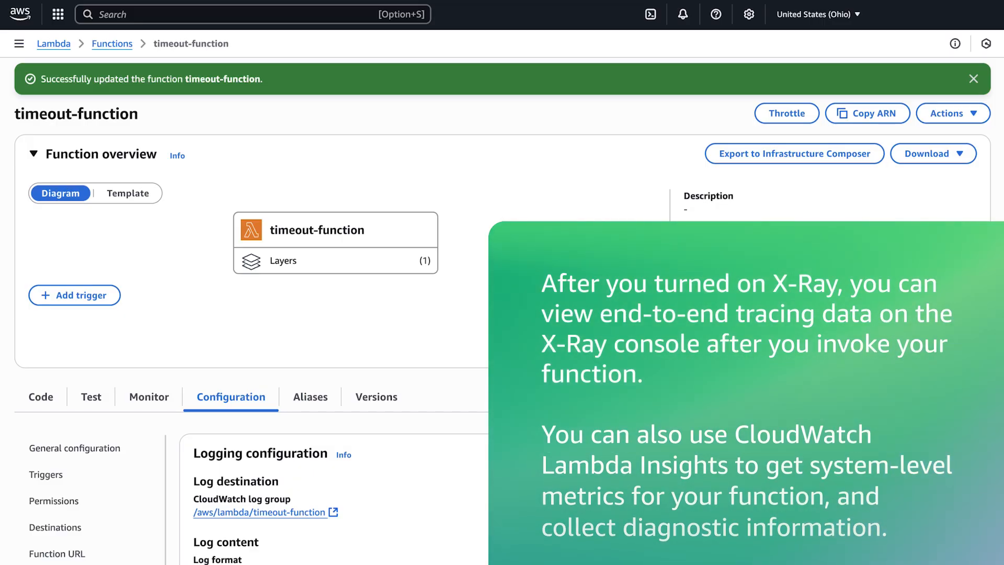
Reopen the function's additional monitoring tools for editing and save them with Lambda Insights enhanced monitoring on.
scroll(94, 533, "down", 1)
scroll(94, 533, "down", 5)
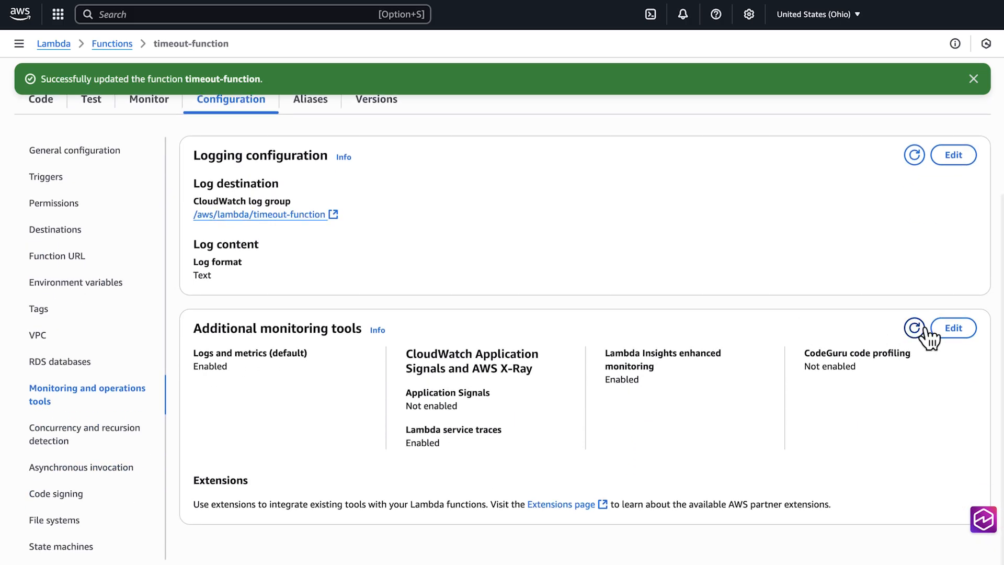
left_click(961, 330)
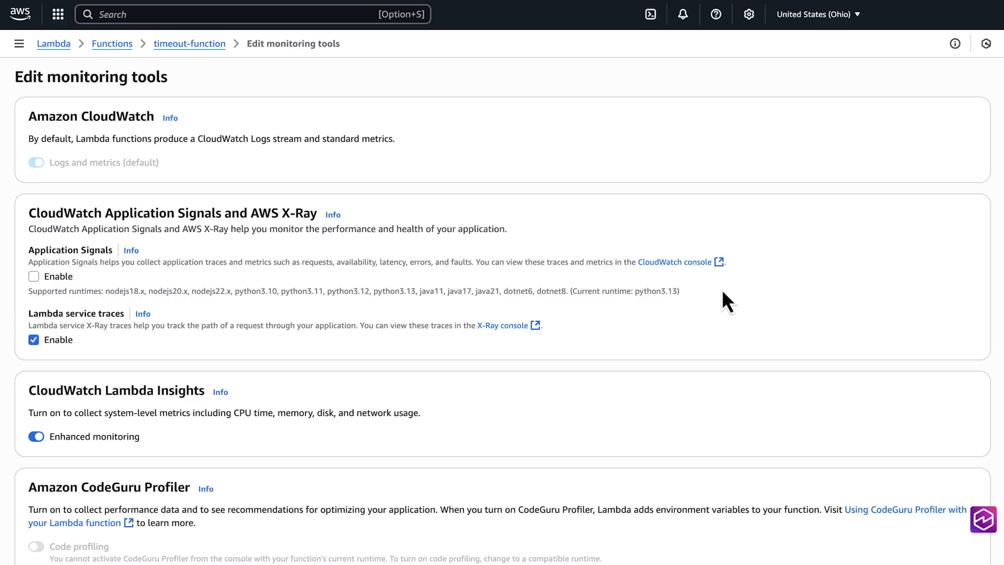
scroll(723, 292, "down", 1)
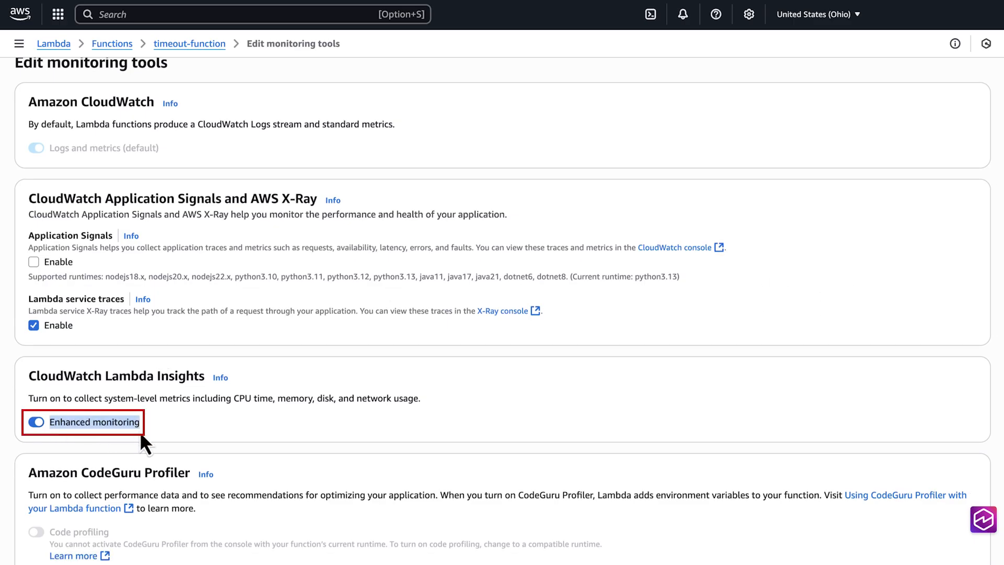
scroll(140, 430, "down", 4)
left_click(957, 539)
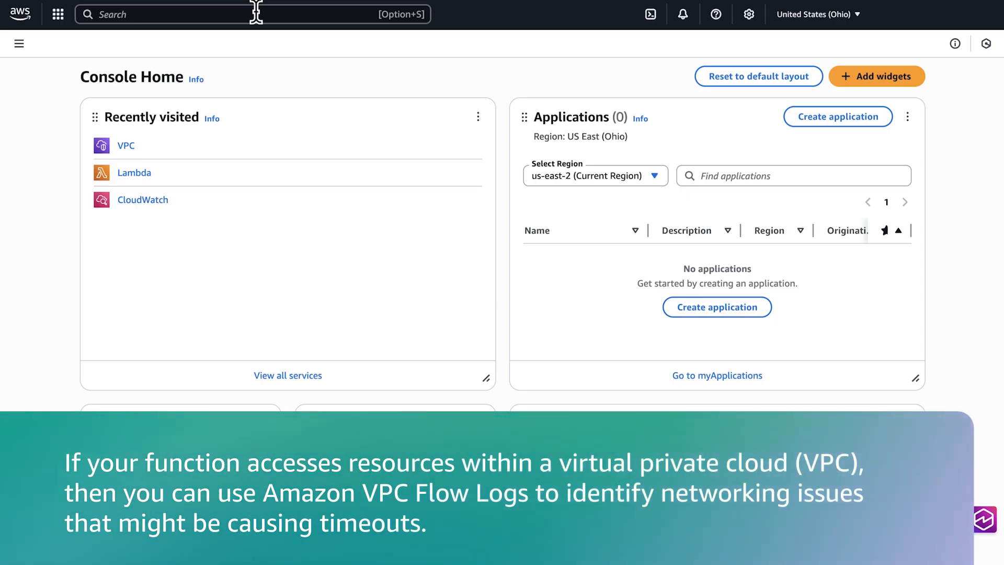
Find the VPC service and open the details page of the listed VPC.
left_click(256, 14)
type("vpc")
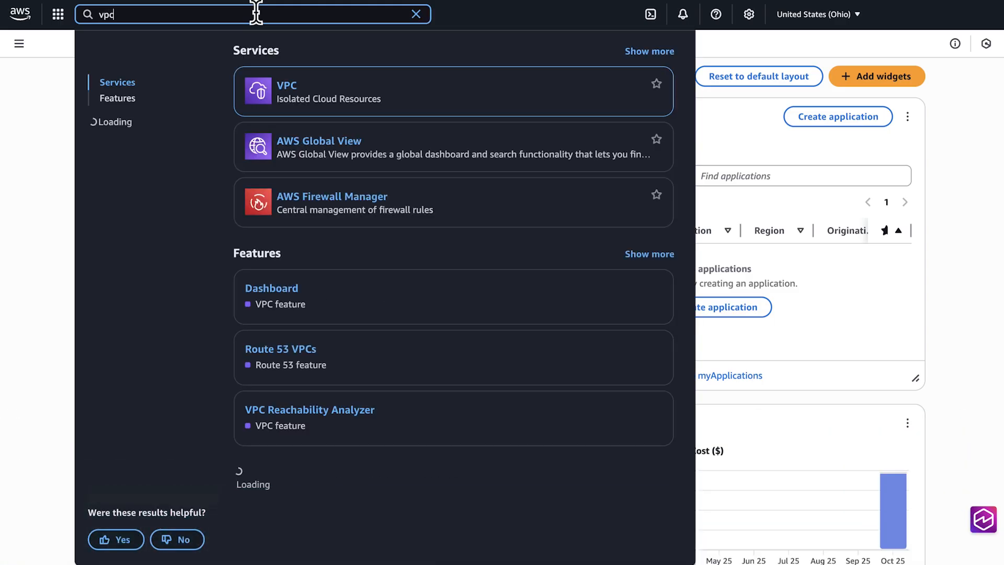
mouse_move(290, 86)
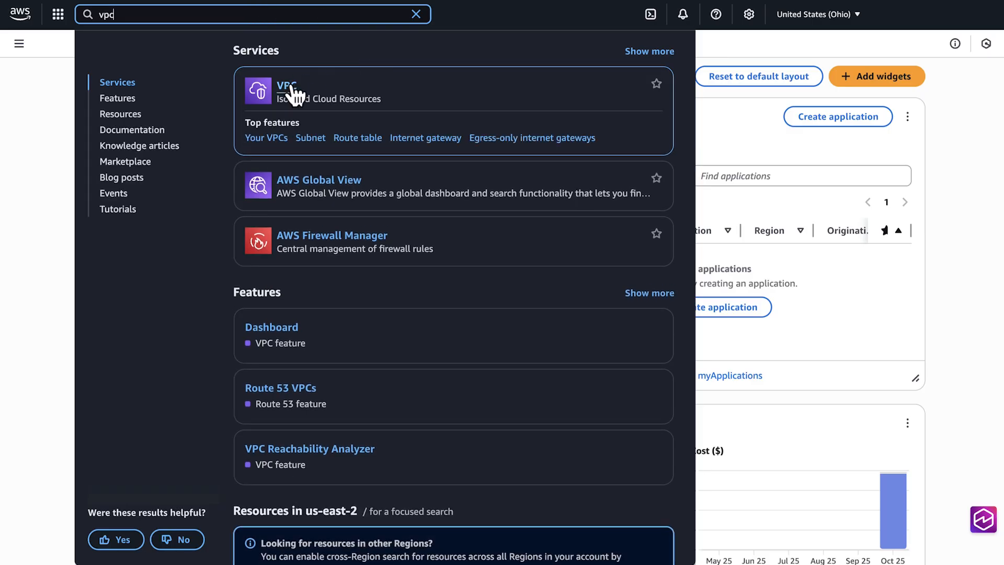
left_click(288, 87)
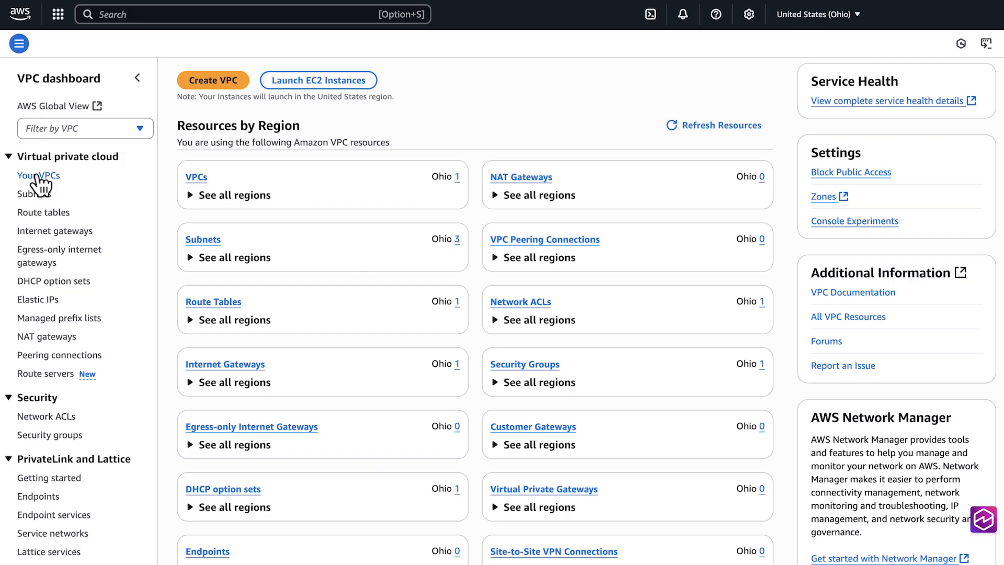
left_click(38, 176)
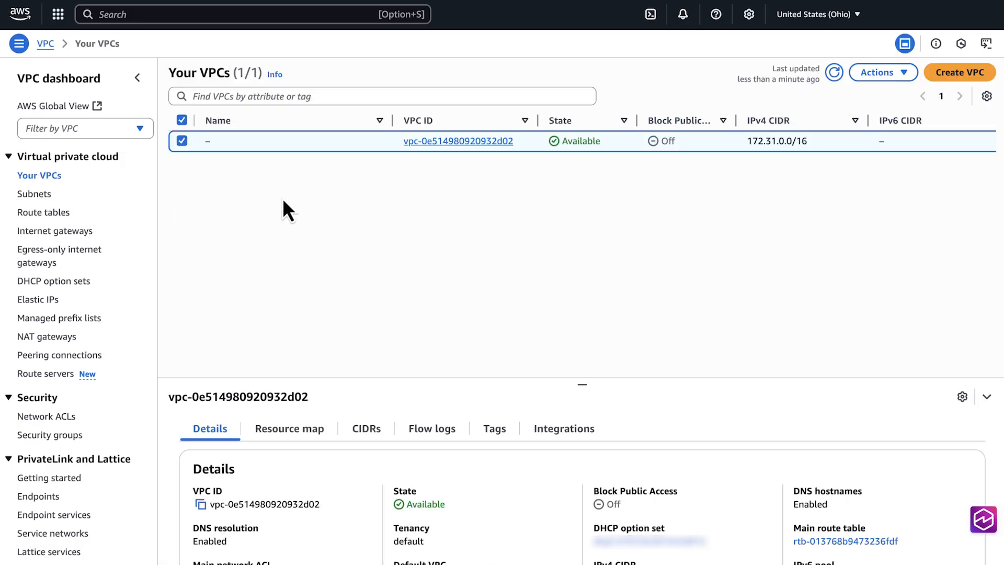
left_click(431, 141)
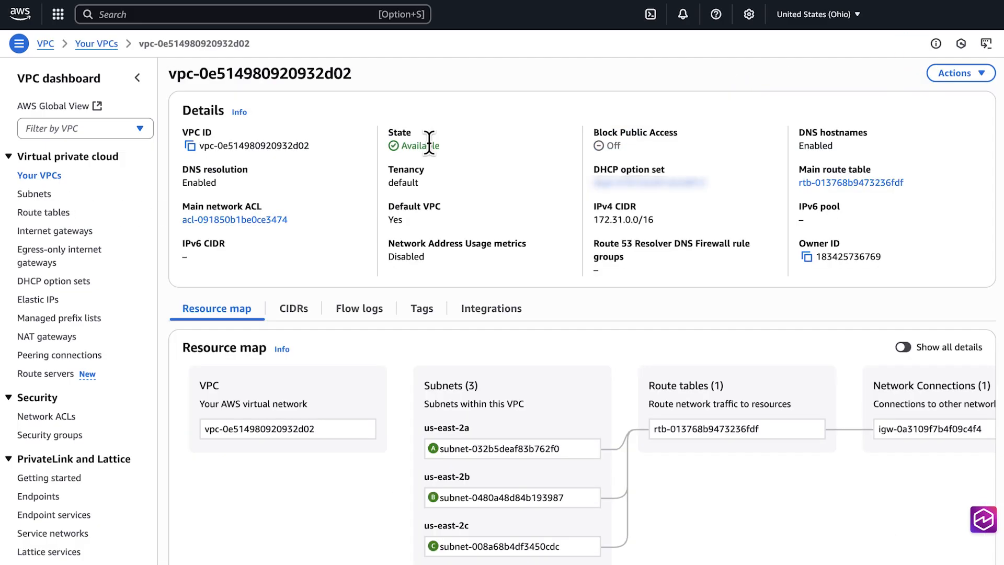
Start a flow log for this VPC named flow-log-01, with my-vpc-flow-logs as the destination log group.
left_click(983, 76)
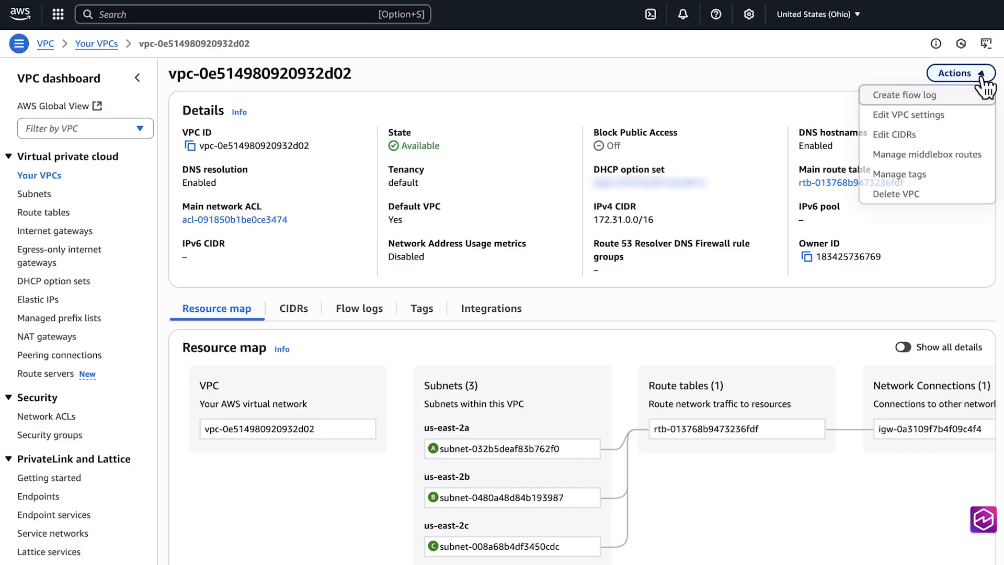
left_click(930, 97)
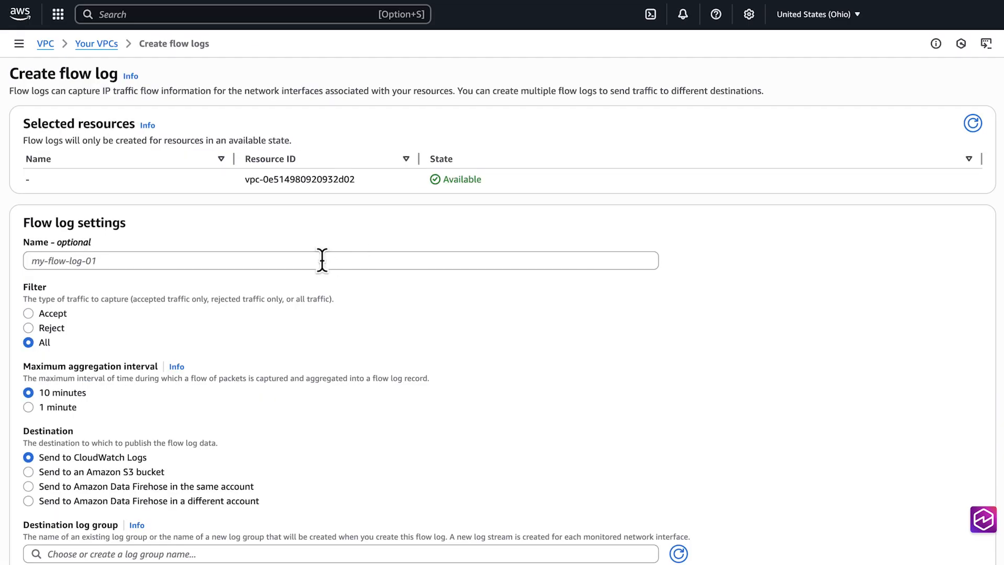
left_click(322, 260)
type("flow-log-01")
scroll(197, 320, "down", 4)
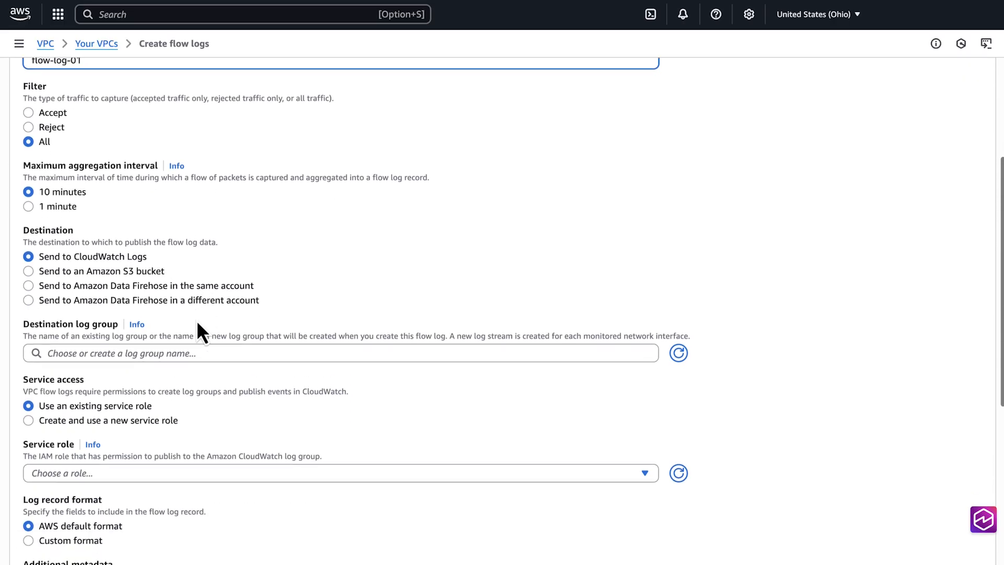
scroll(197, 320, "down", 2)
left_click(196, 316)
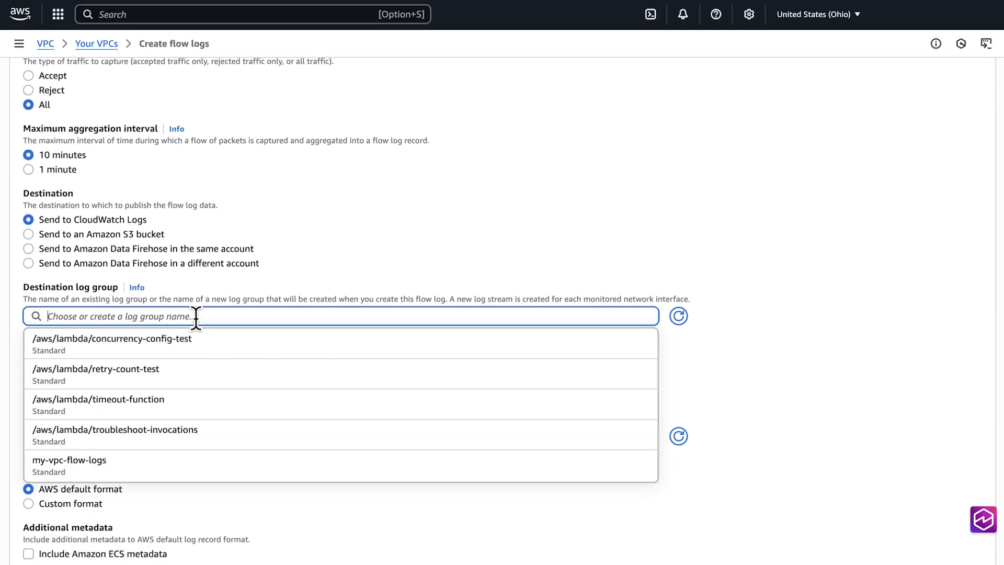
left_click(74, 462)
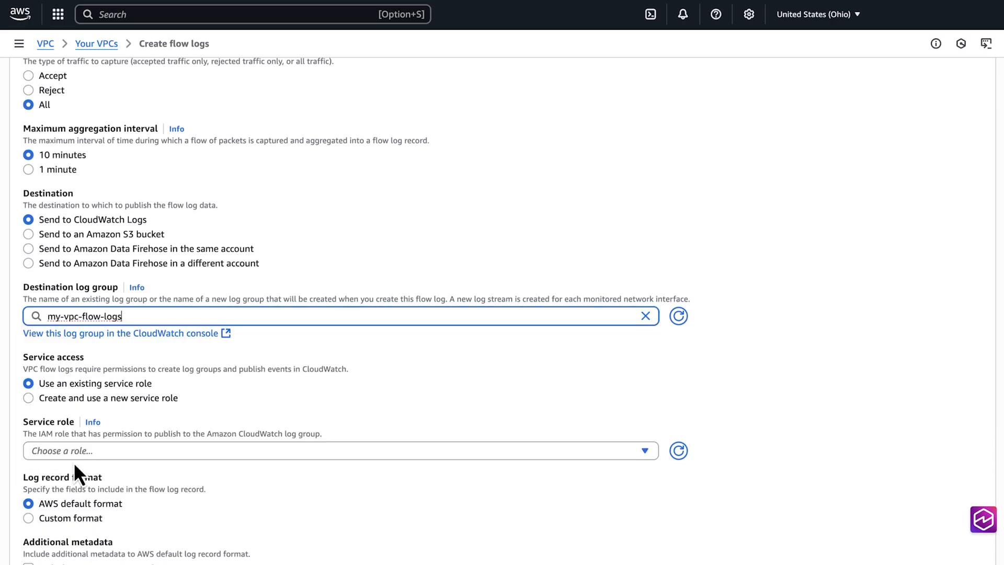
Choose timeout-function-role-ia7gw6s7 as the flow log's service role and create the flow log.
left_click(76, 450)
type("timeou")
left_click(74, 430)
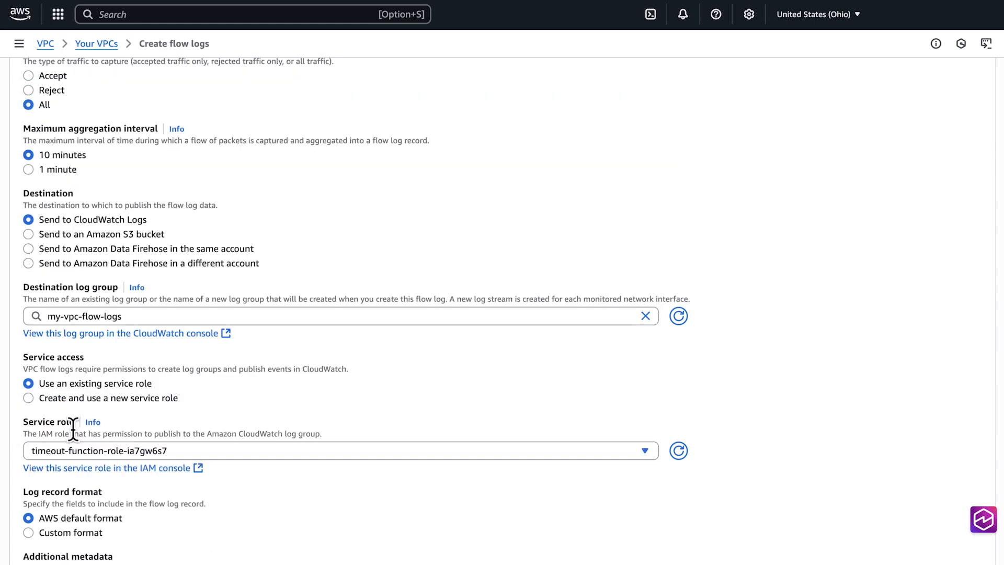
scroll(73, 430, "down", 6)
scroll(74, 431, "down", 1)
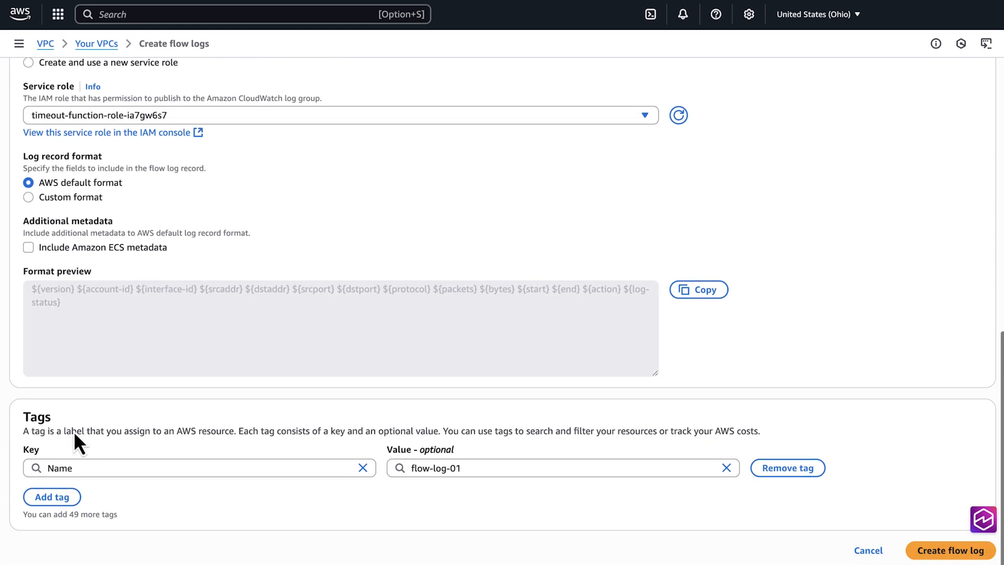
left_click(936, 552)
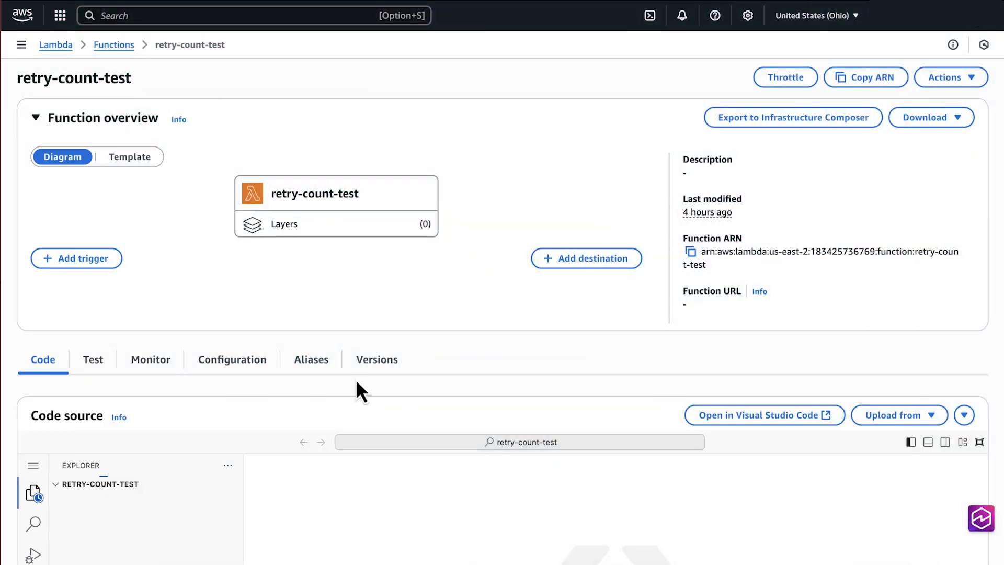
In retry-count-test's lambda_function.py, set connect_timeout to 5 and read_timeout to 60 in the Config block.
scroll(359, 385, "down", 7)
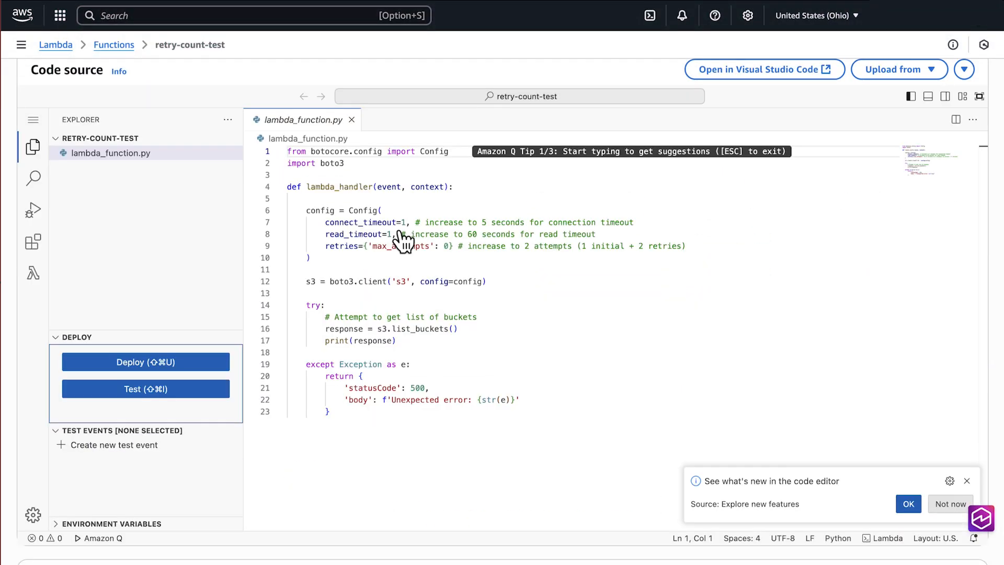
left_click(403, 221)
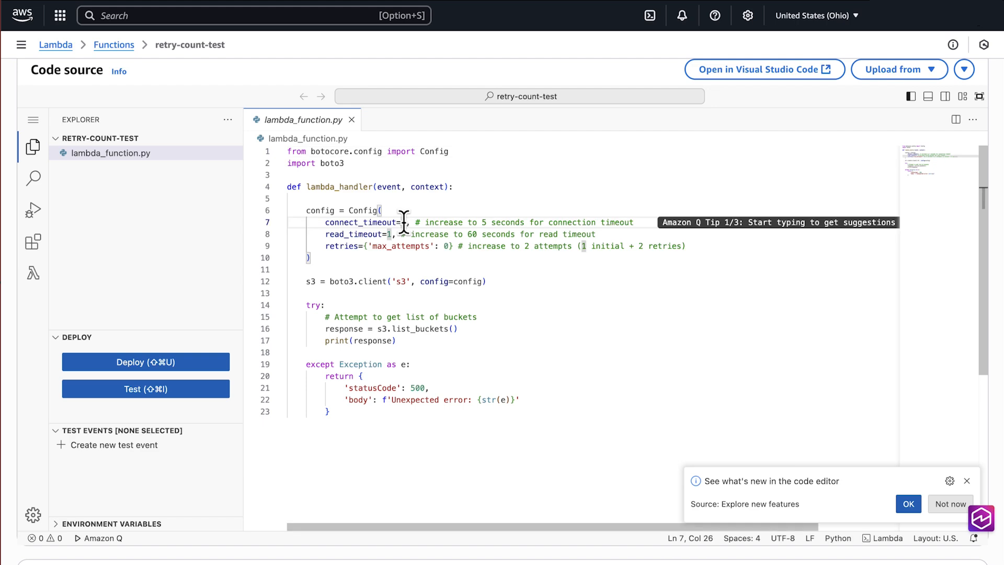
key("BackSpace")
type("5")
left_click(390, 233)
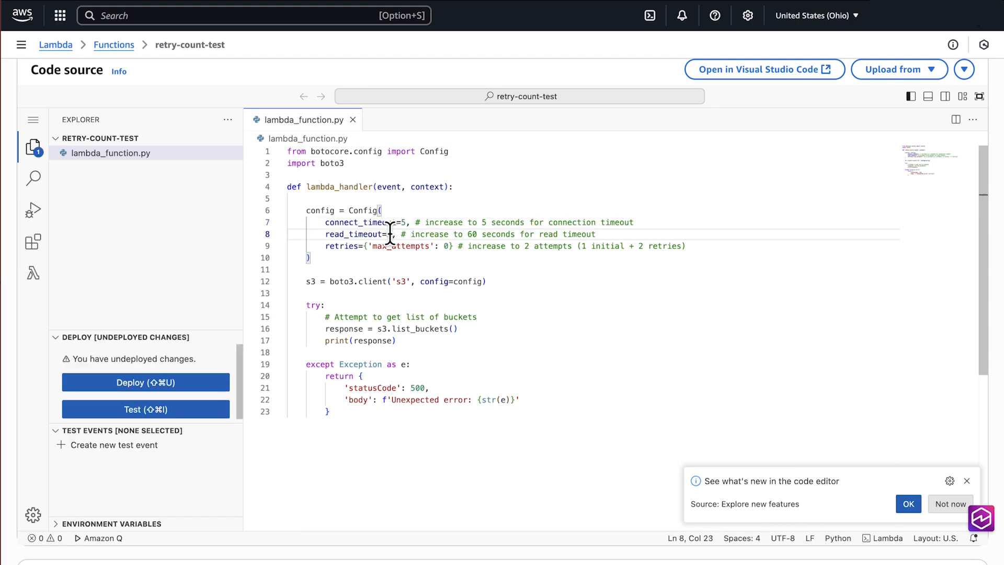
type("0")
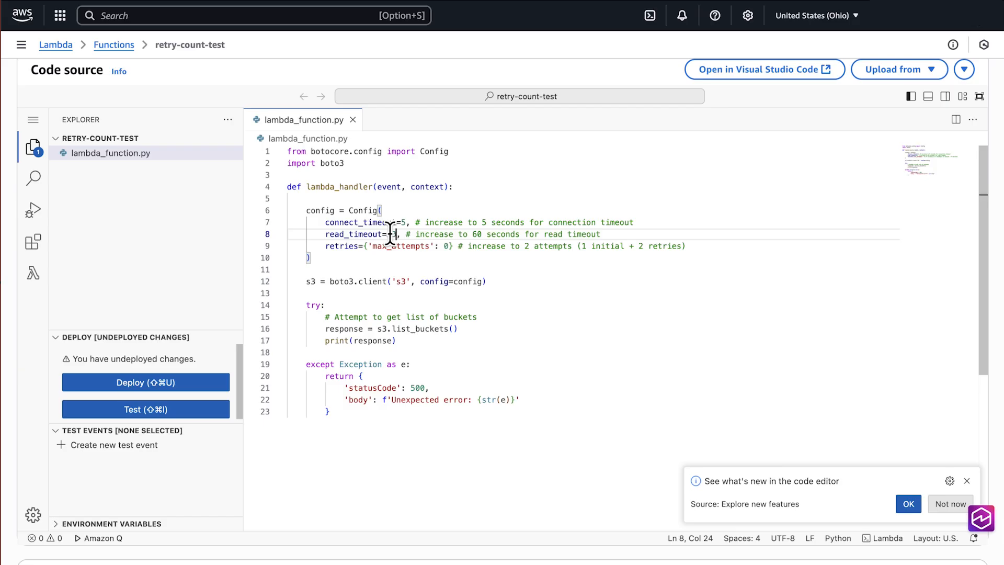
Set max_attempts to 2 on the retries line and shorten its comment's parenthetical to "(2 retries)".
left_click(447, 245)
key("BackSpace")
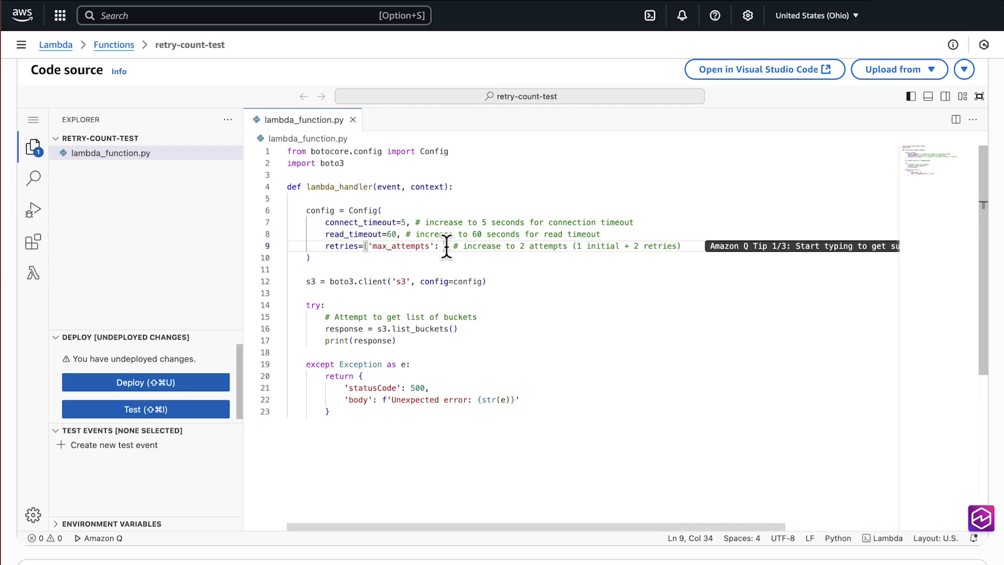
type("2")
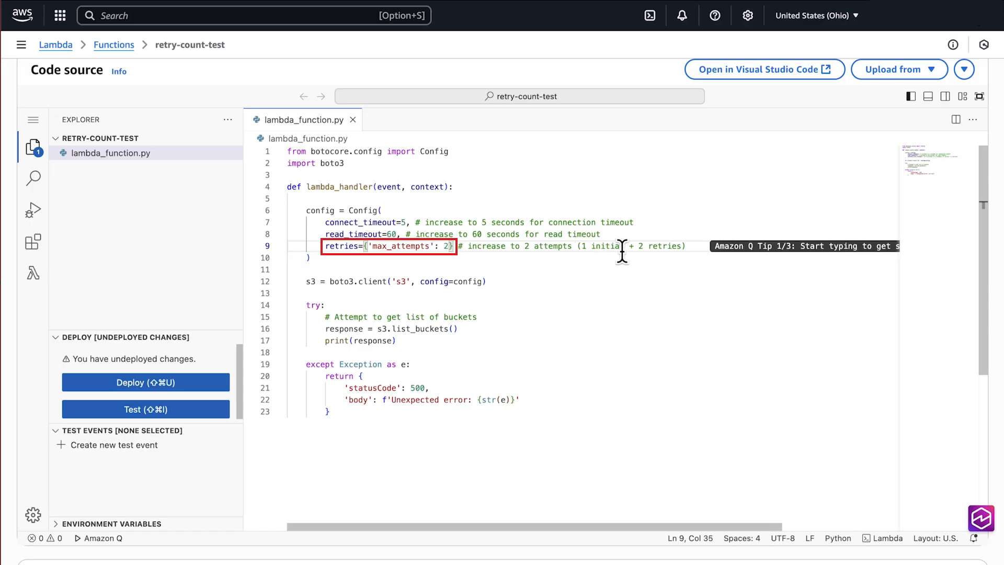
left_click_drag(634, 246, 583, 246)
key("BackSpace")
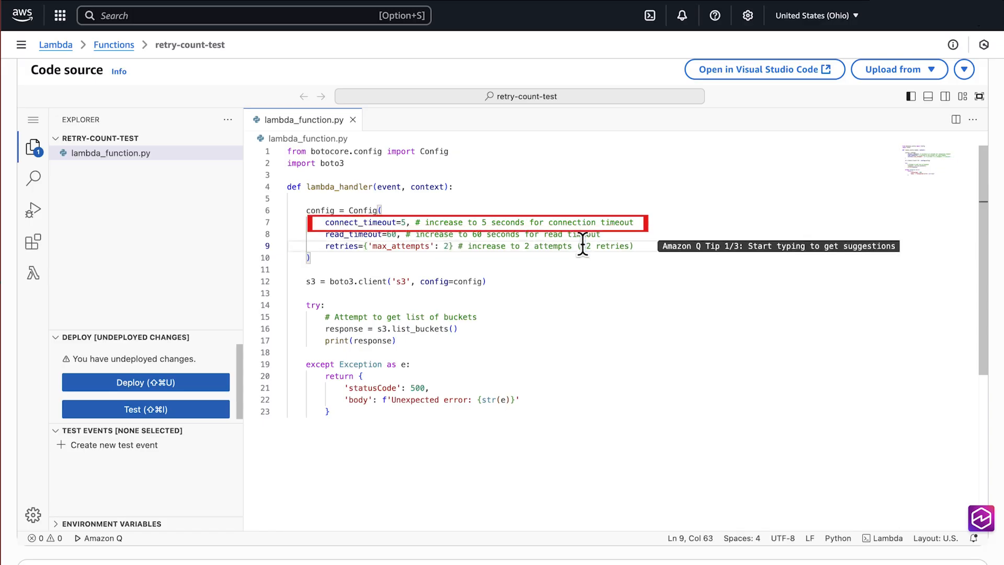
key("Delete")
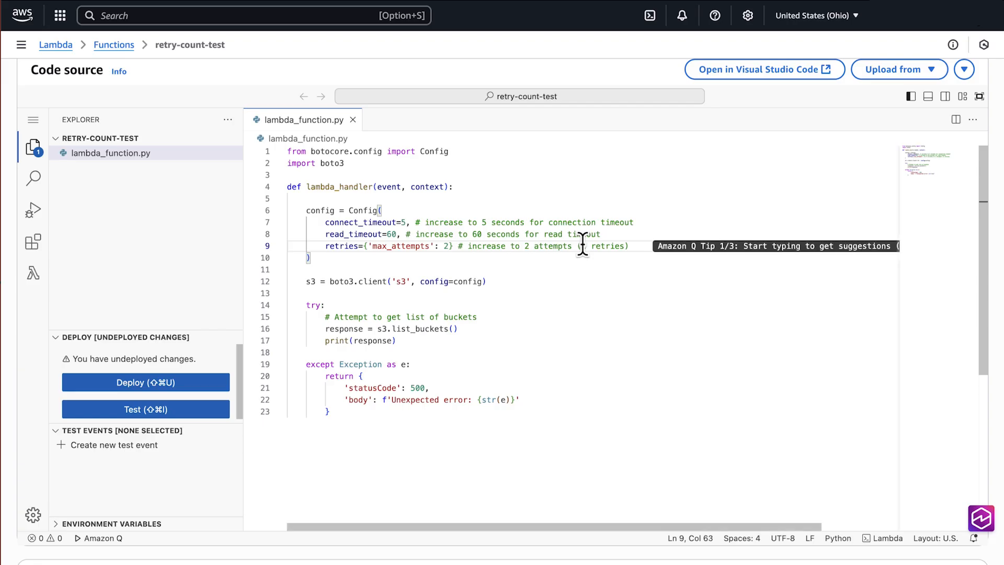
left_click(639, 247)
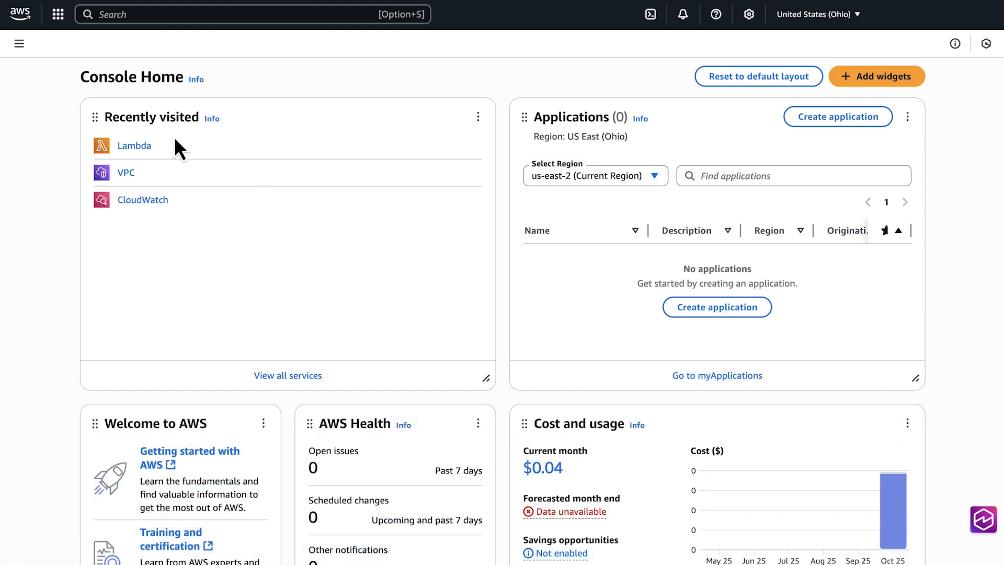
Open the concurrency-config-test function from the Lambda functions list and go to its concurrency configuration.
left_click(129, 147)
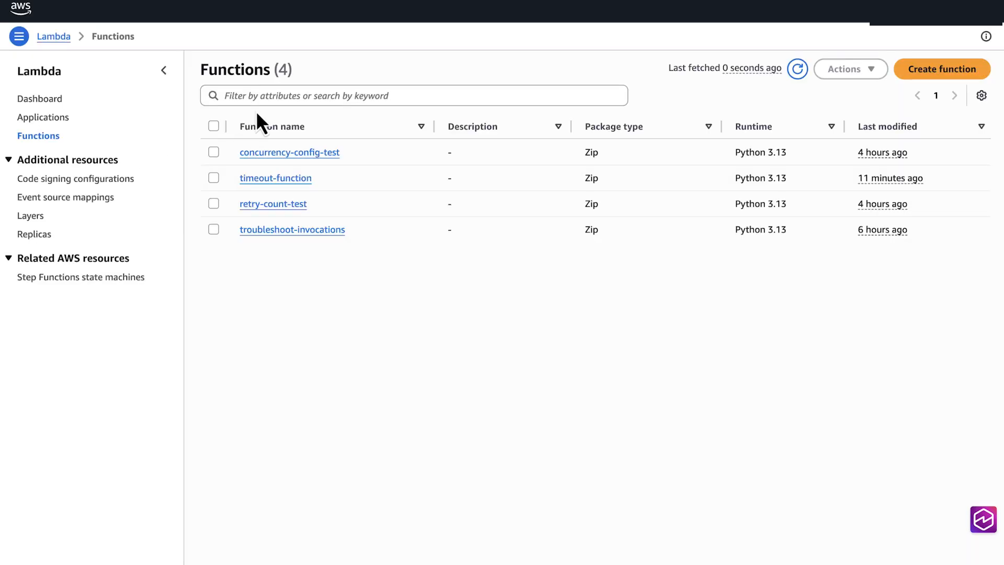
left_click(289, 166)
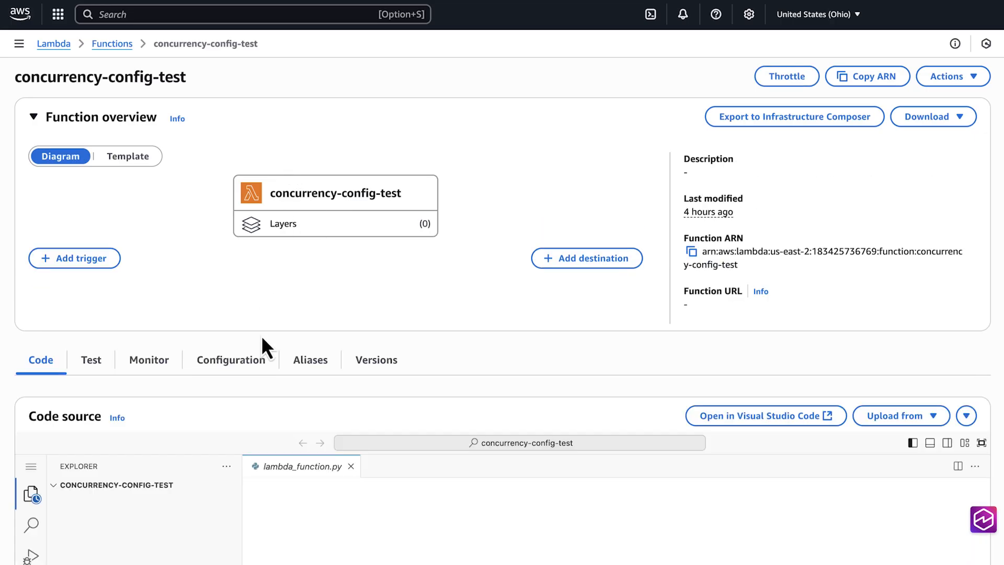
left_click(243, 366)
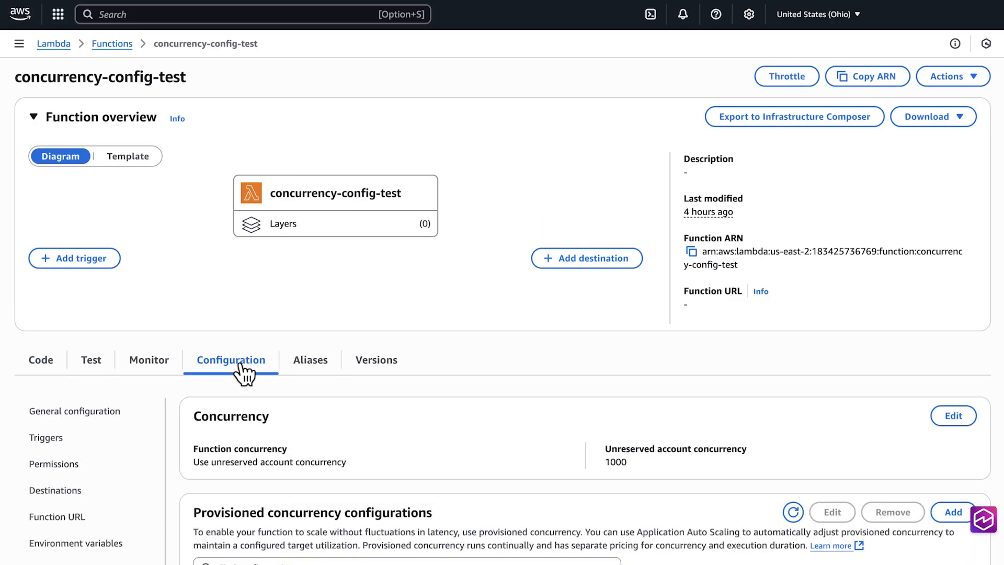
scroll(240, 372, "down", 4)
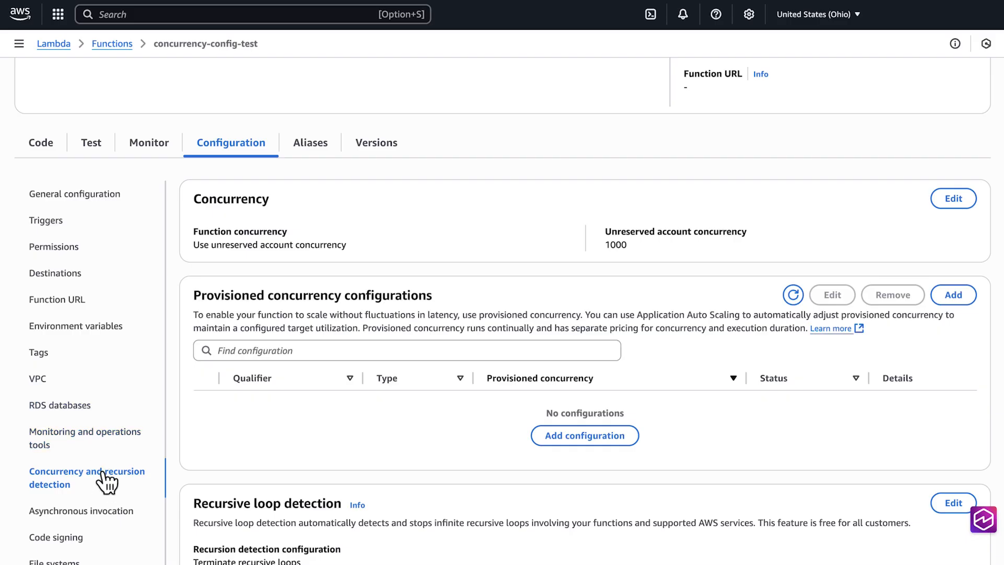
Add a provisioned concurrency configuration of 3 for the alias live and save it.
left_click(582, 438)
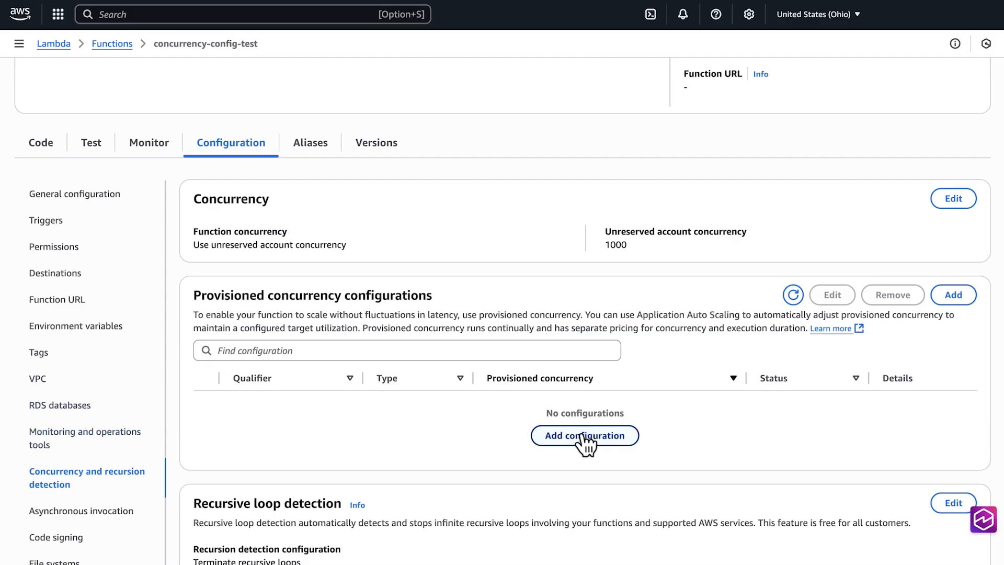
left_click(283, 238)
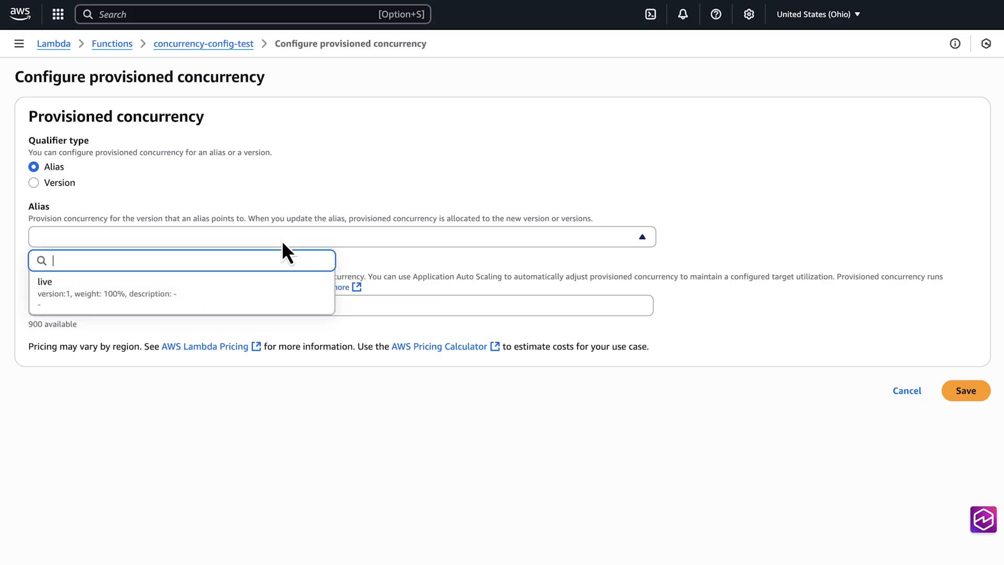
left_click(268, 291)
left_click(262, 327)
type("3")
left_click(961, 409)
Open the general configuration of concurrency-config-test to review its memory and timeout settings.
scroll(749, 372, "down", 5)
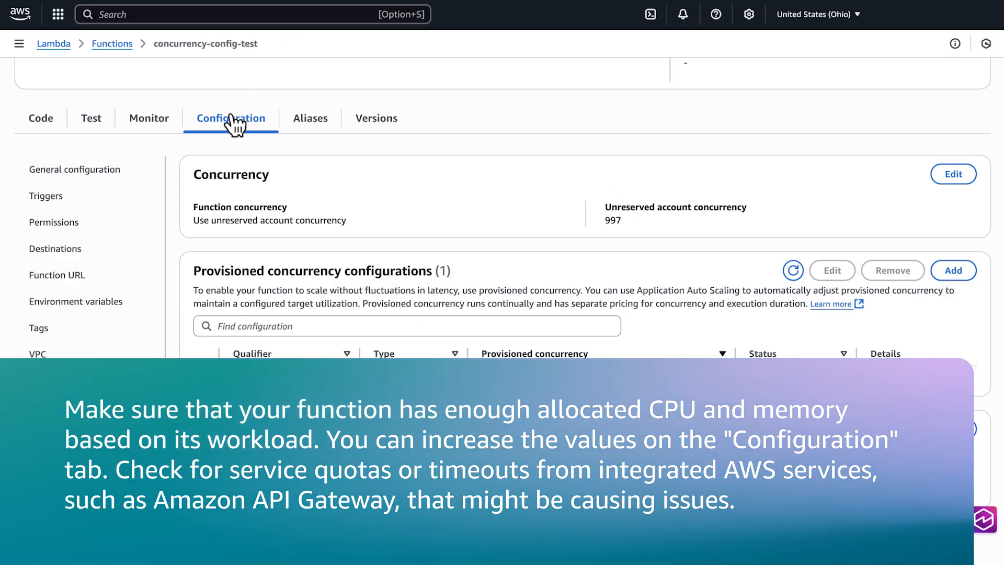
left_click(111, 169)
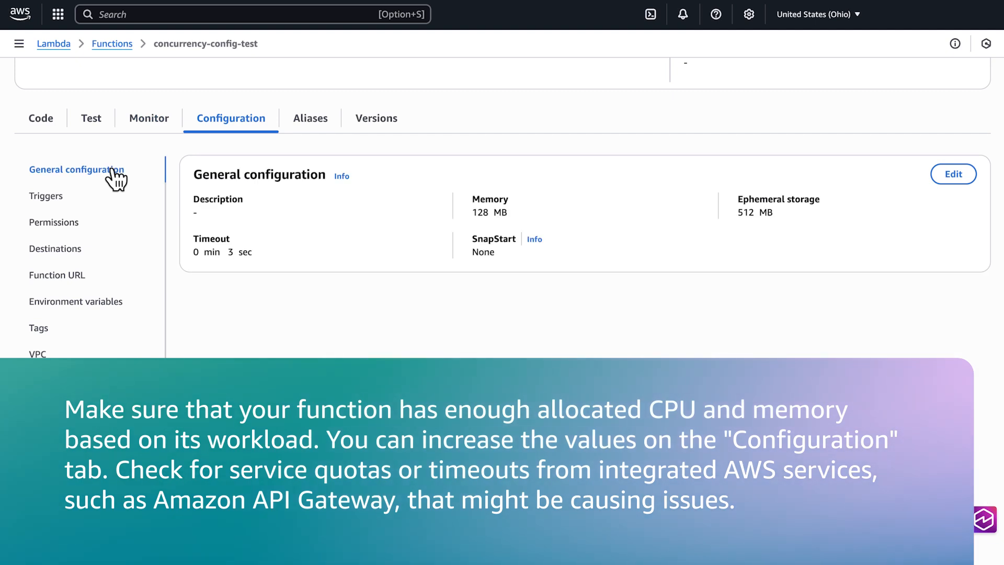